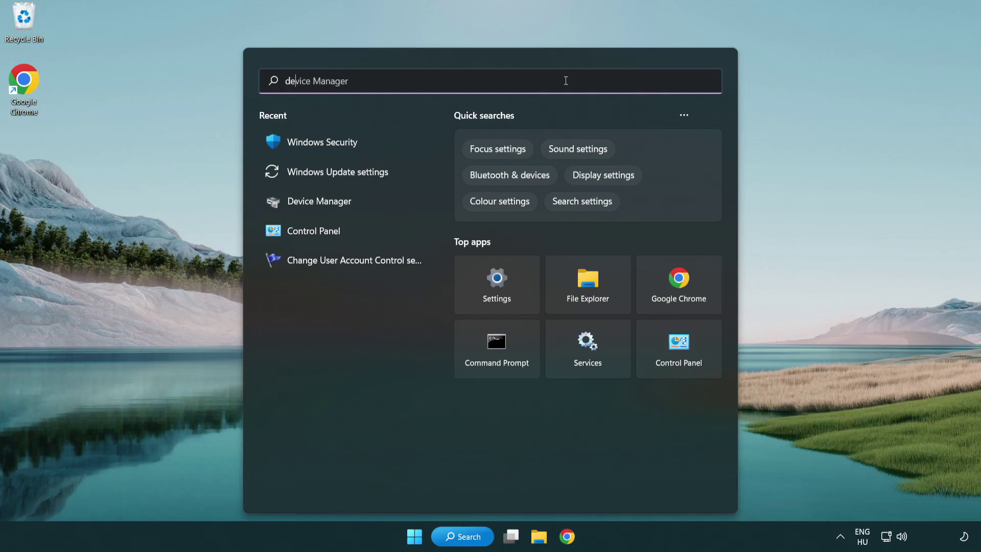
- Find Device Manager with the system search, open it and move its window toward the middle of the desktop
type("nager")
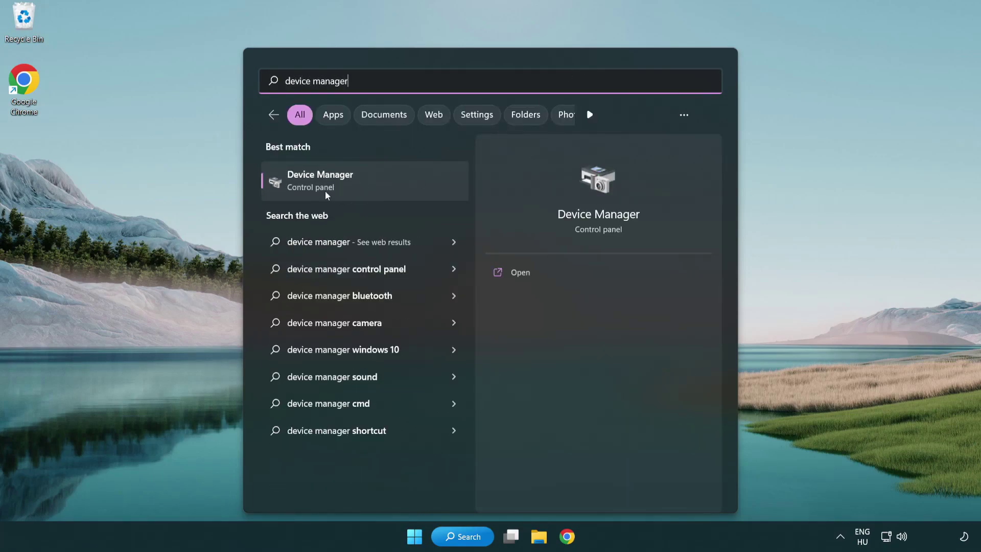
left_click(392, 185)
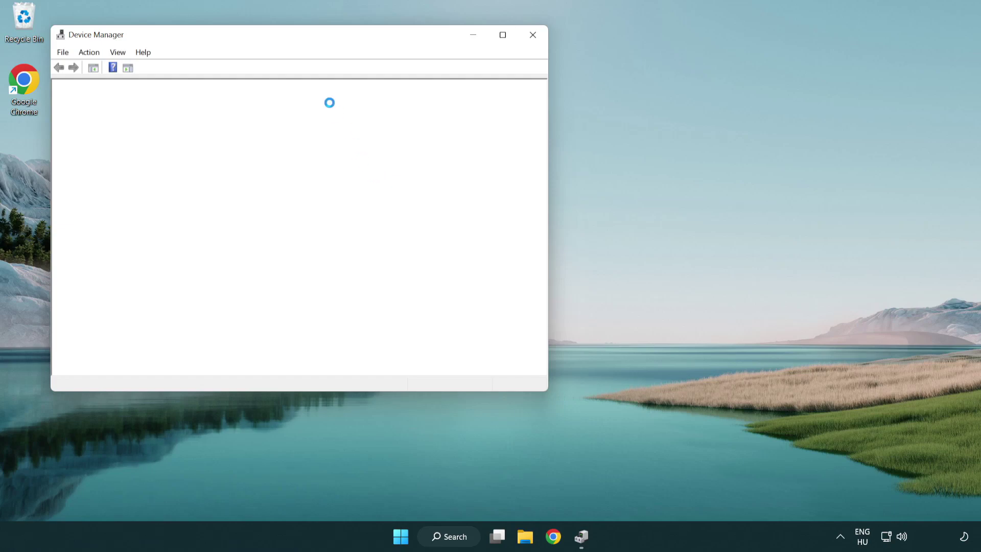
left_click_drag(271, 42, 432, 99)
- Run an automatic driver update for the VMware SVGA 3D display adapter and close Device Manager
left_click(294, 205)
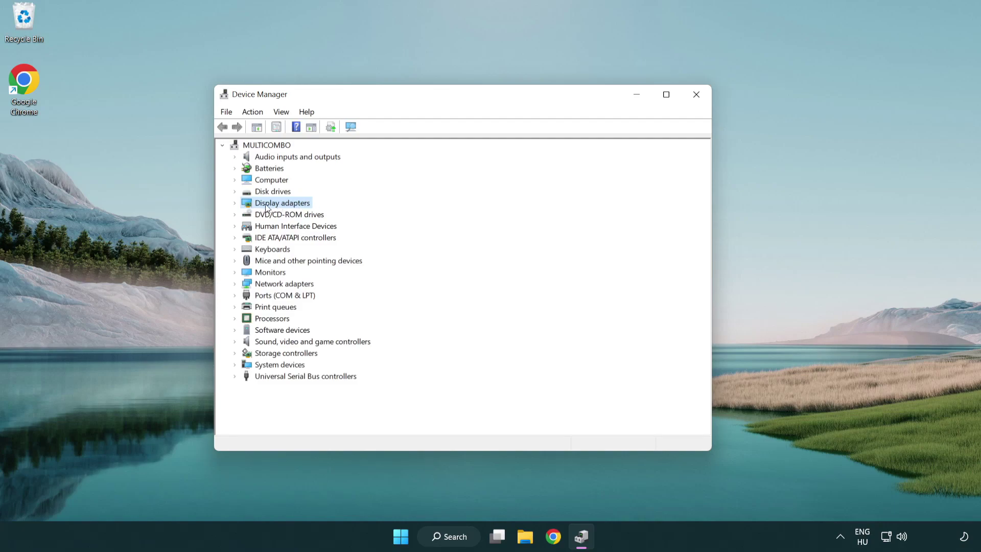
left_click(235, 203)
left_click(291, 218)
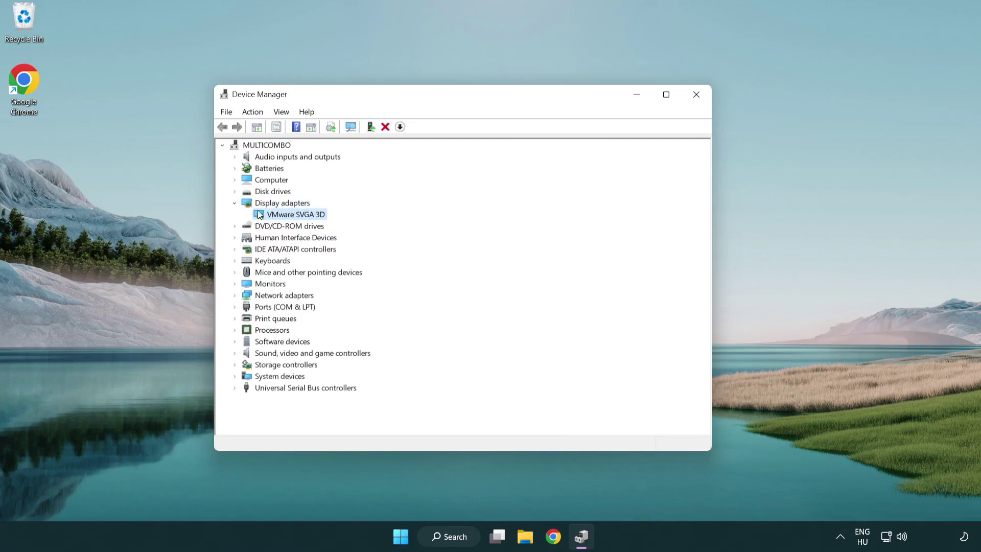
right_click(293, 219)
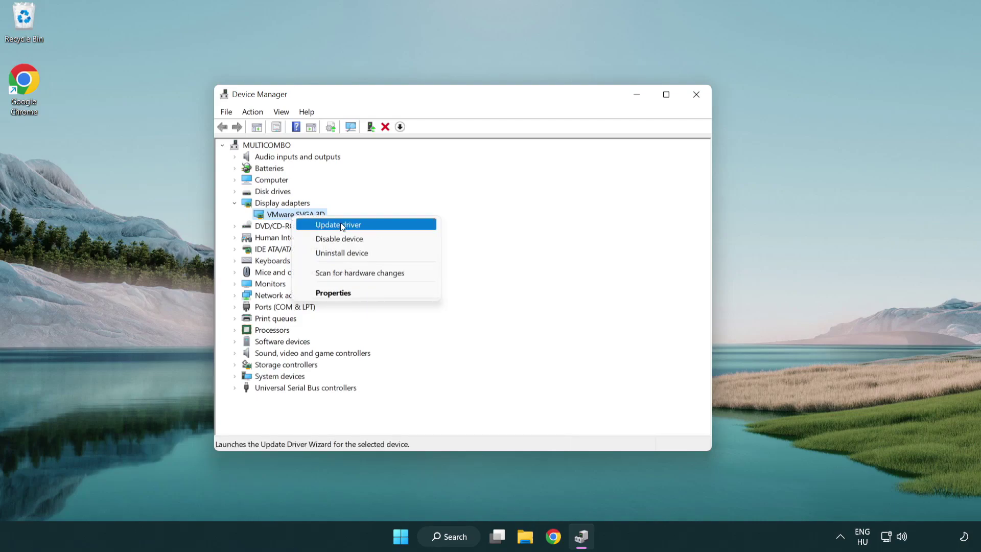
left_click(386, 225)
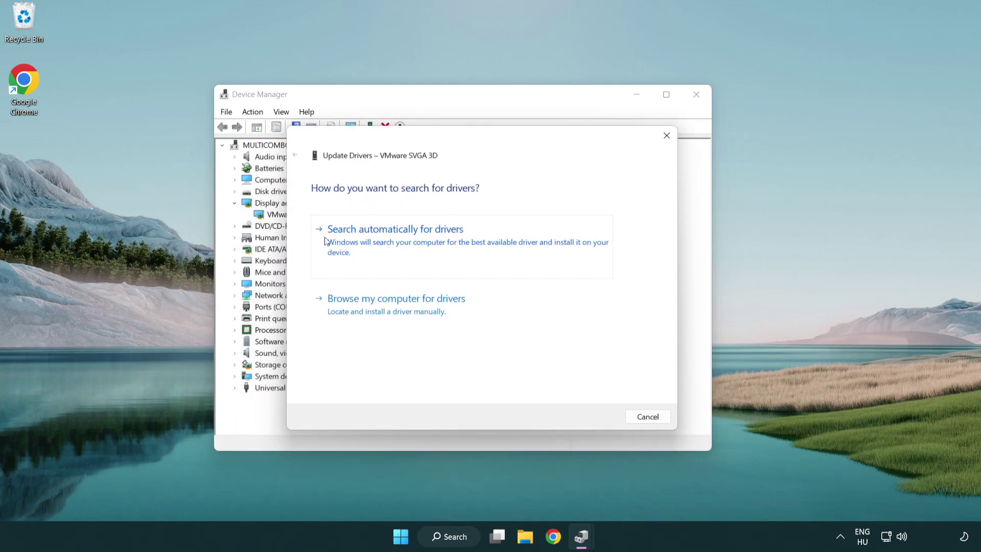
left_click(431, 241)
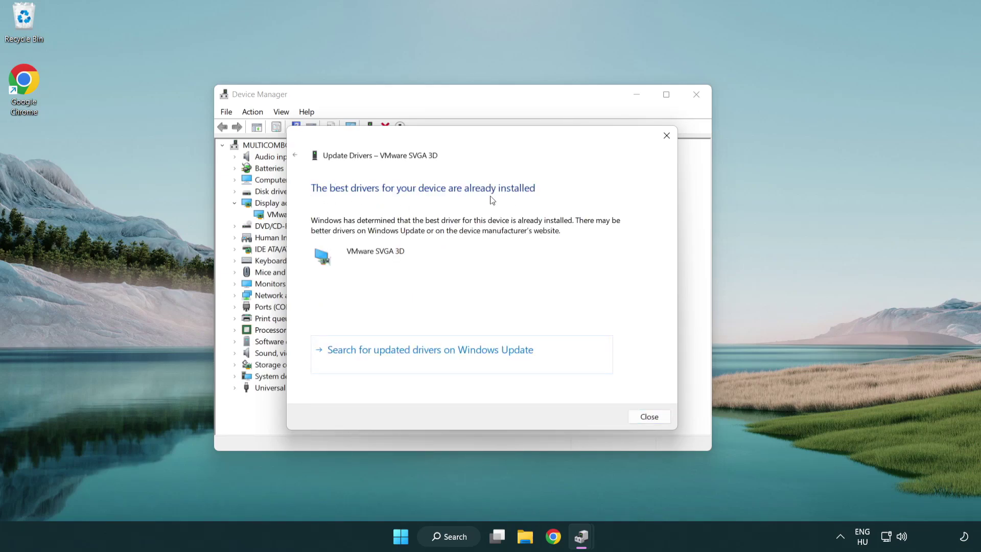
left_click(649, 417)
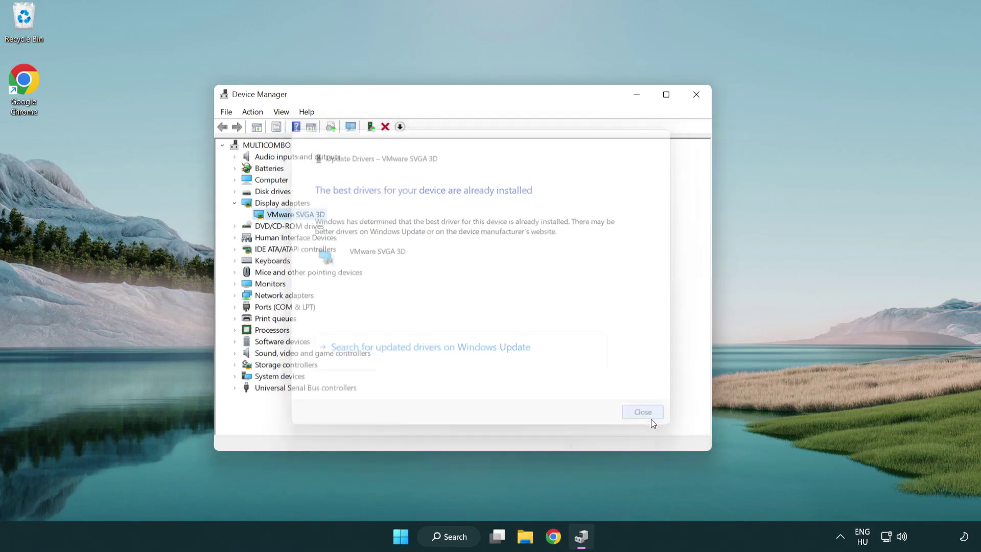
left_click(699, 98)
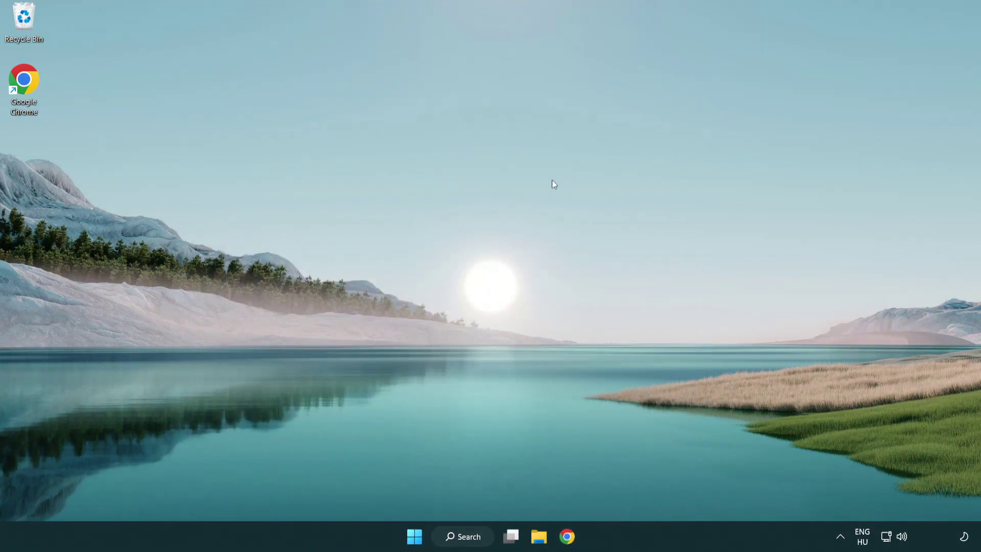
- Open the Windows Update settings, check for updates and close Settings
left_click(471, 536)
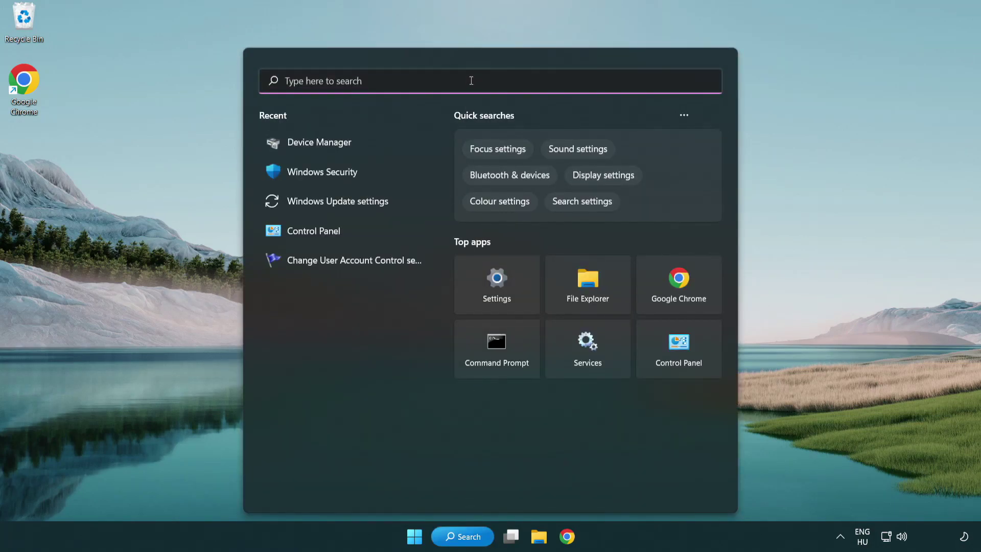
type("update")
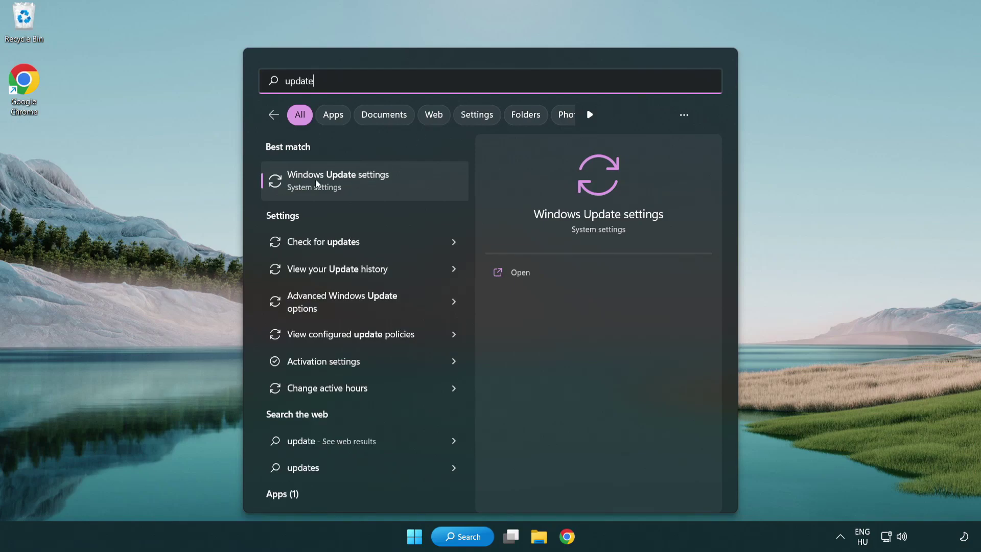
left_click(382, 186)
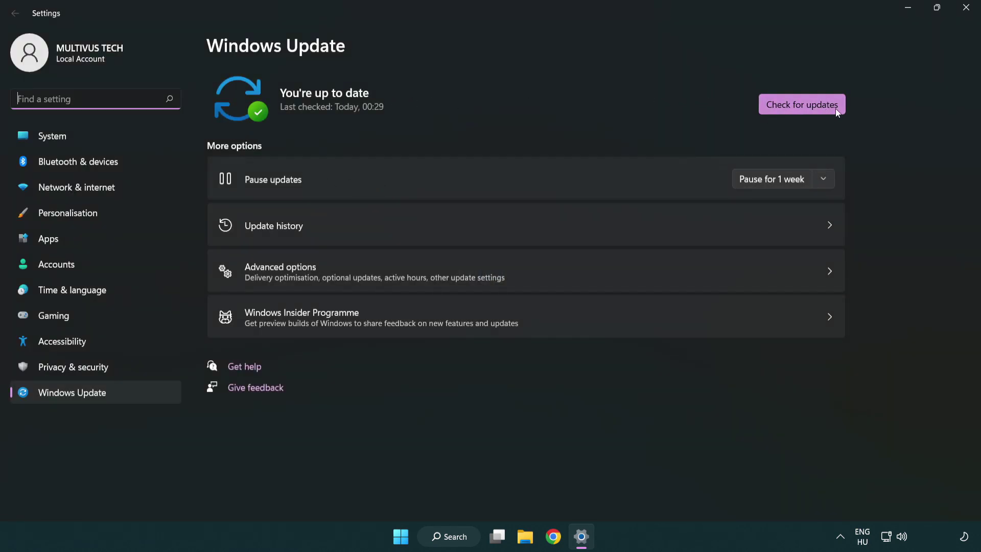
left_click(820, 109)
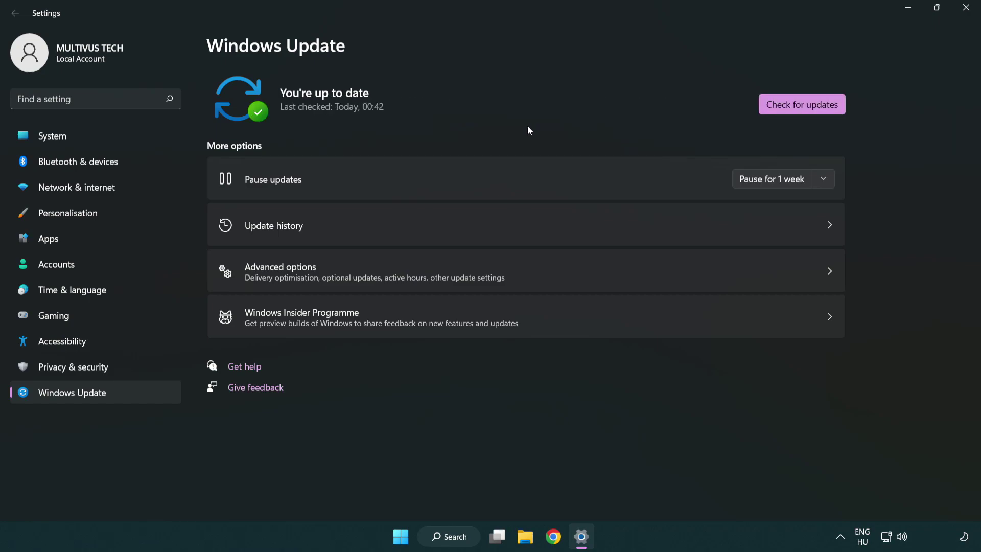
left_click(962, 15)
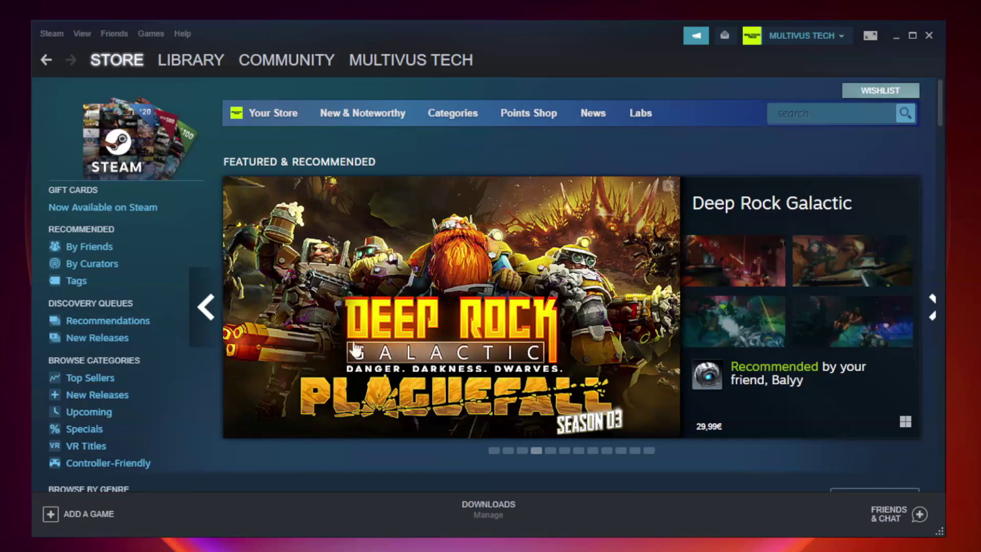
- Switch to Steam and verify the integrity of the game files for YOUR NOT WORKING GAME in the library
mouse_move(200, 64)
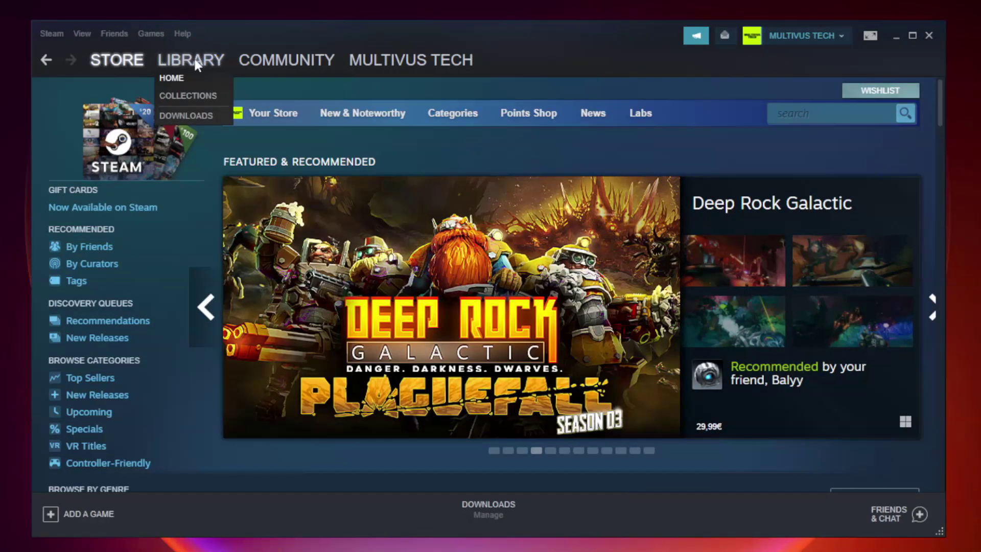
left_click(200, 65)
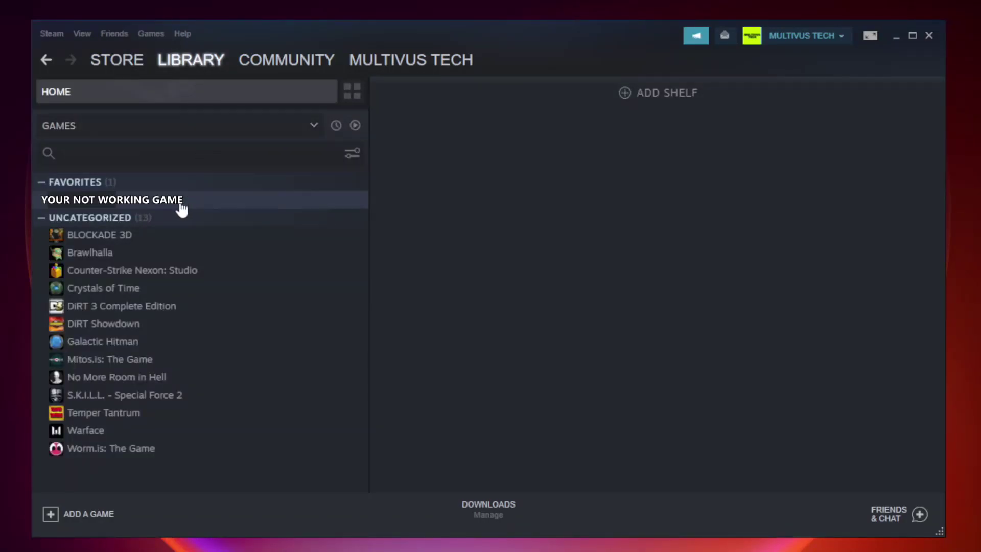
right_click(213, 204)
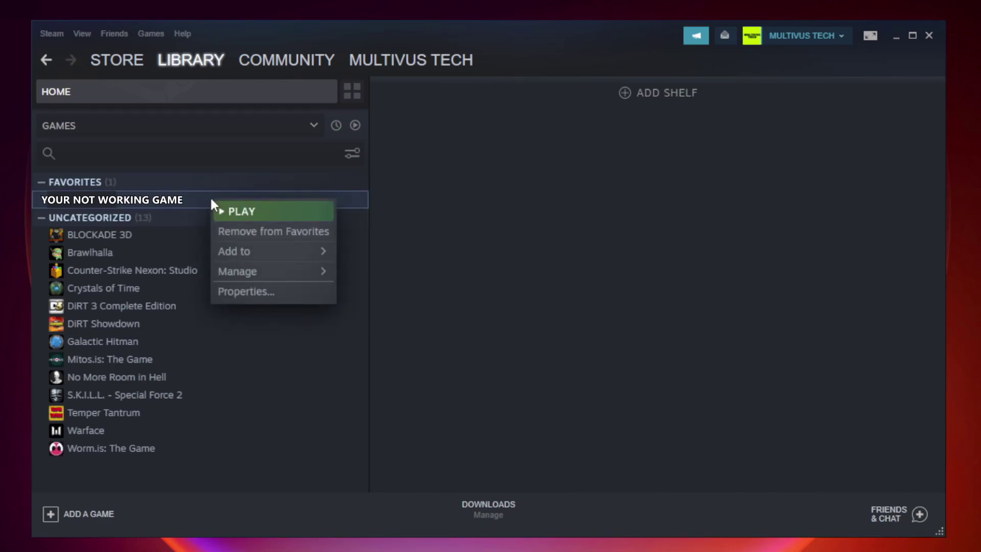
left_click(270, 290)
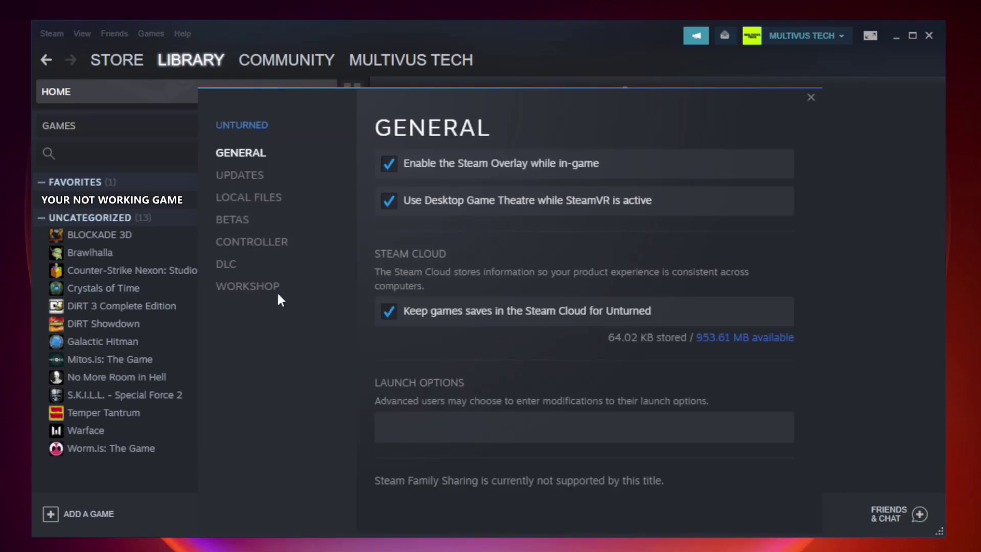
left_click(261, 202)
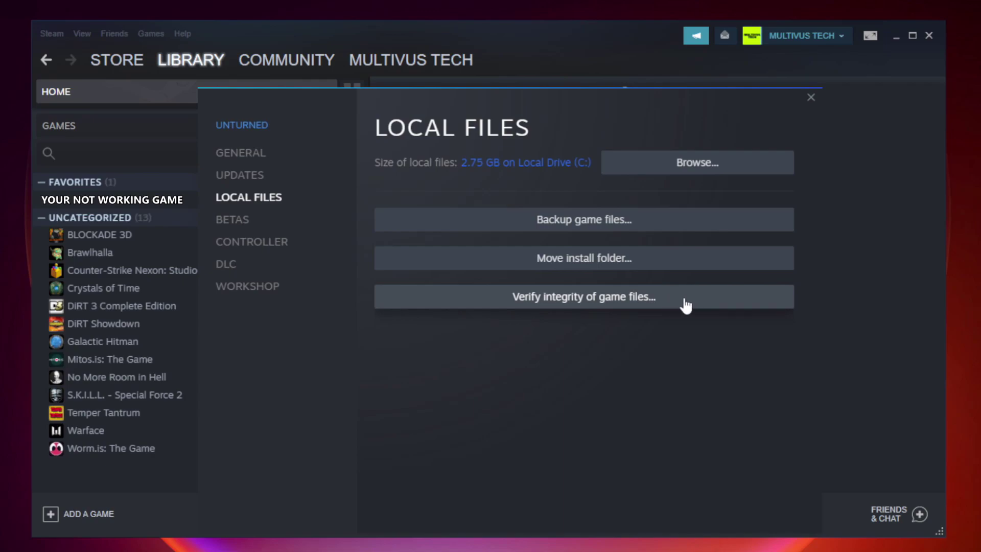
left_click(592, 301)
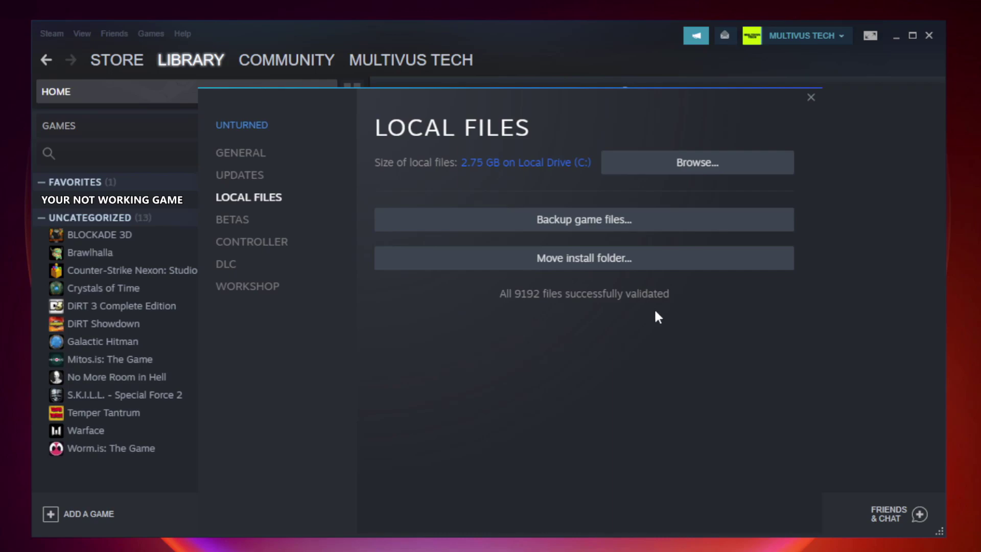
- Browse to the game's local files folder and open the properties of the YOUR NOT WORKING GAME shortcut
left_click(700, 173)
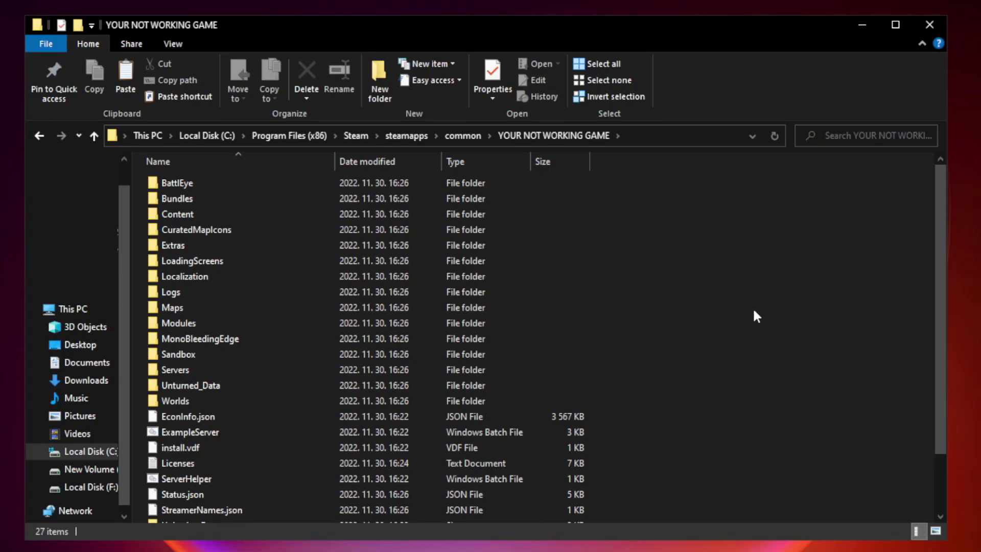
left_click_drag(941, 267, 940, 353)
left_click(305, 514)
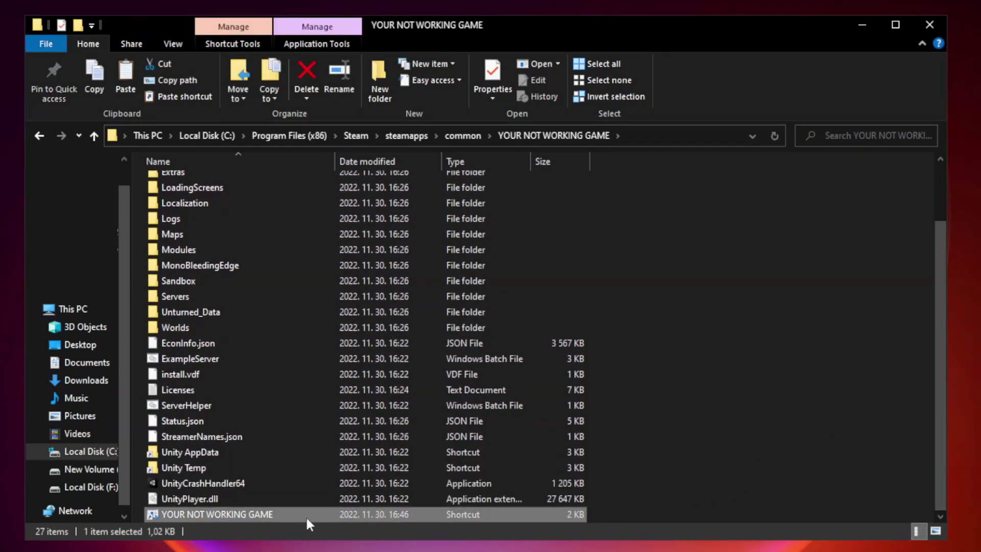
right_click(333, 515)
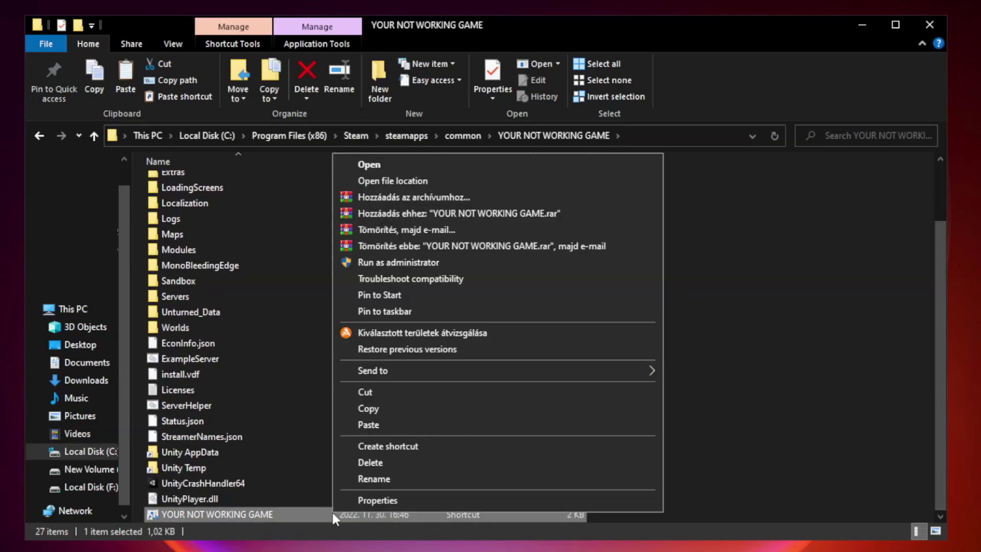
left_click(493, 500)
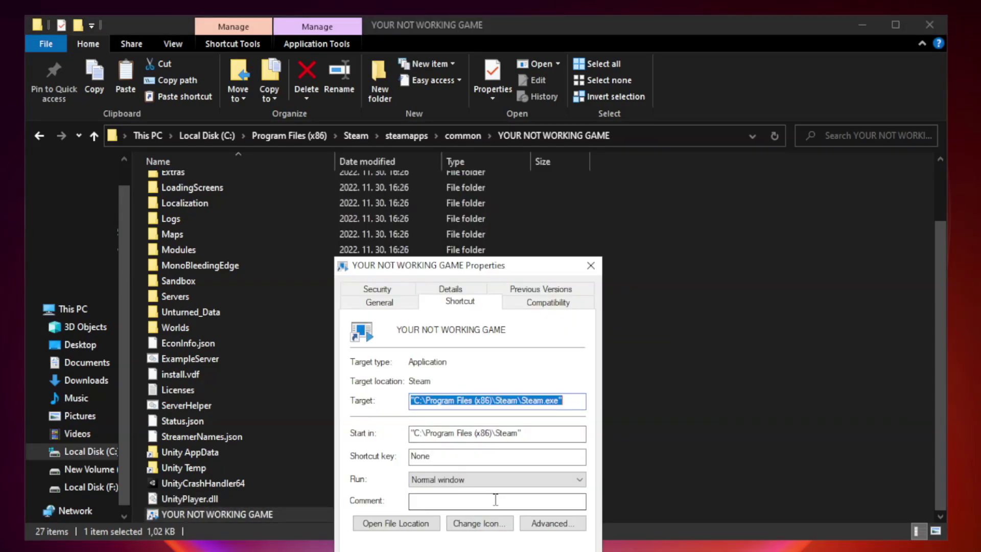
left_click_drag(483, 274, 487, 113)
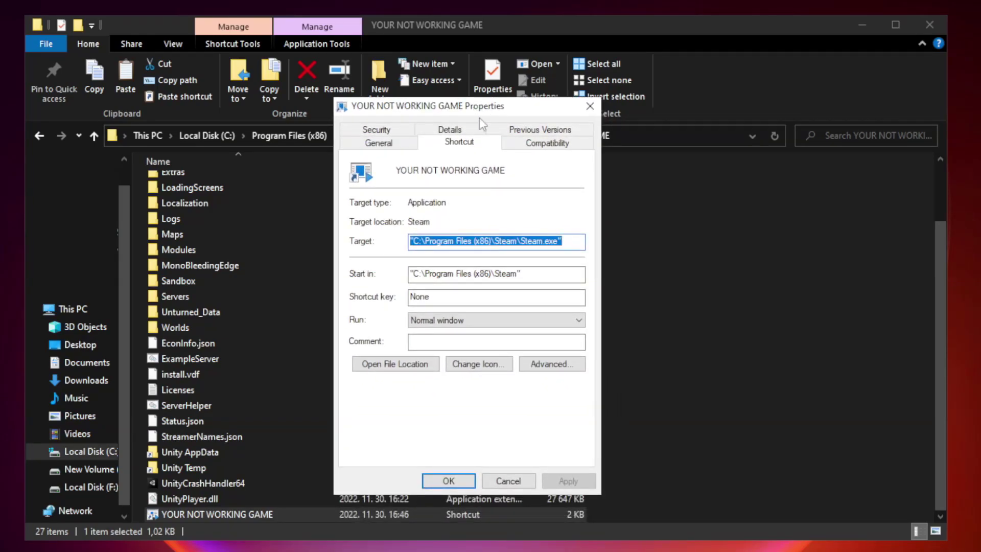
- Apply Windows 8 compatibility mode, disabled fullscreen optimizations and running as administrator to the game shortcut, and close the folder
left_click(545, 149)
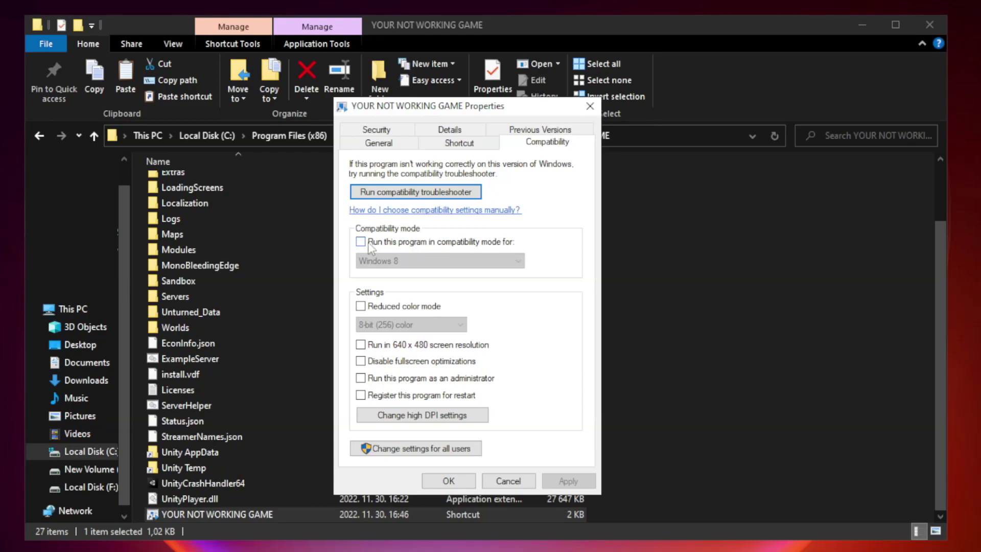
left_click(391, 244)
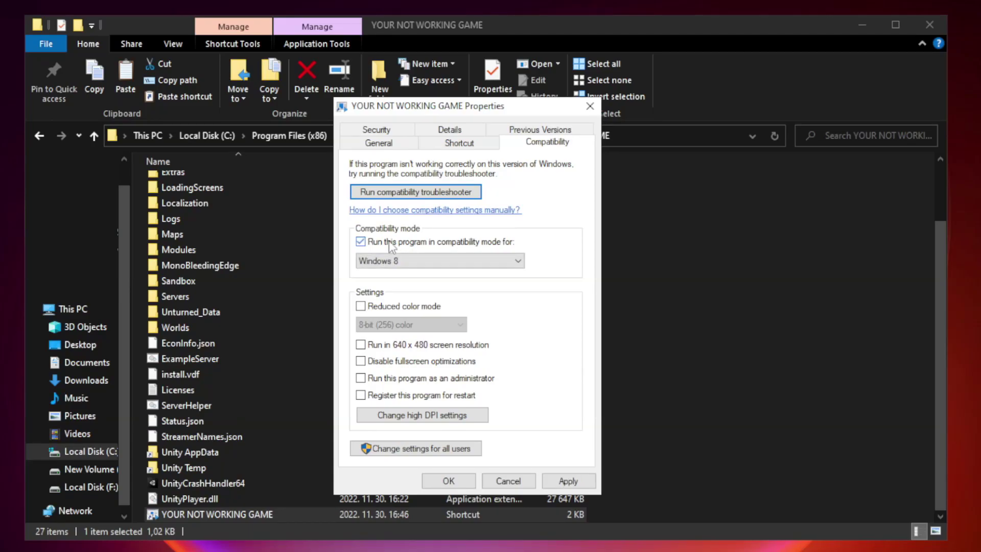
left_click(438, 262)
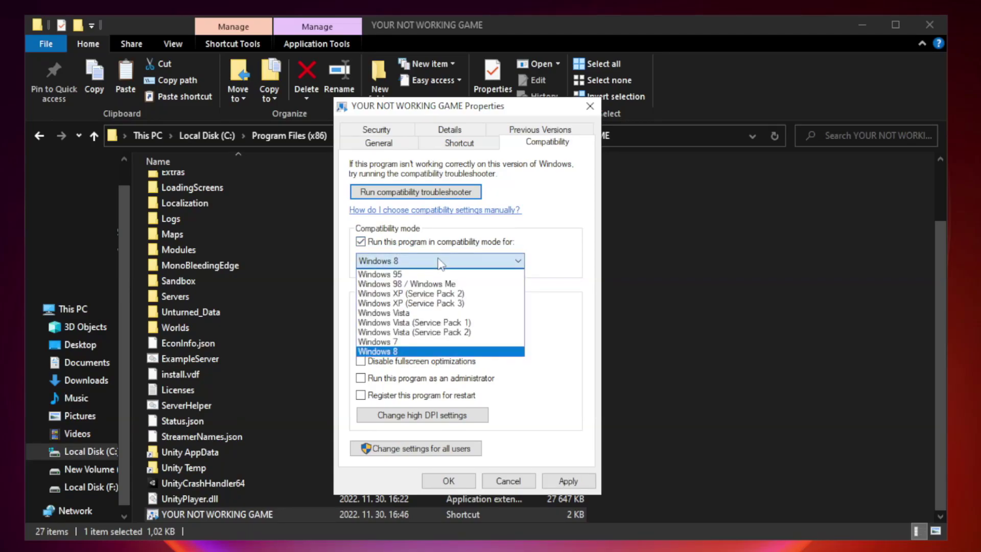
left_click(415, 351)
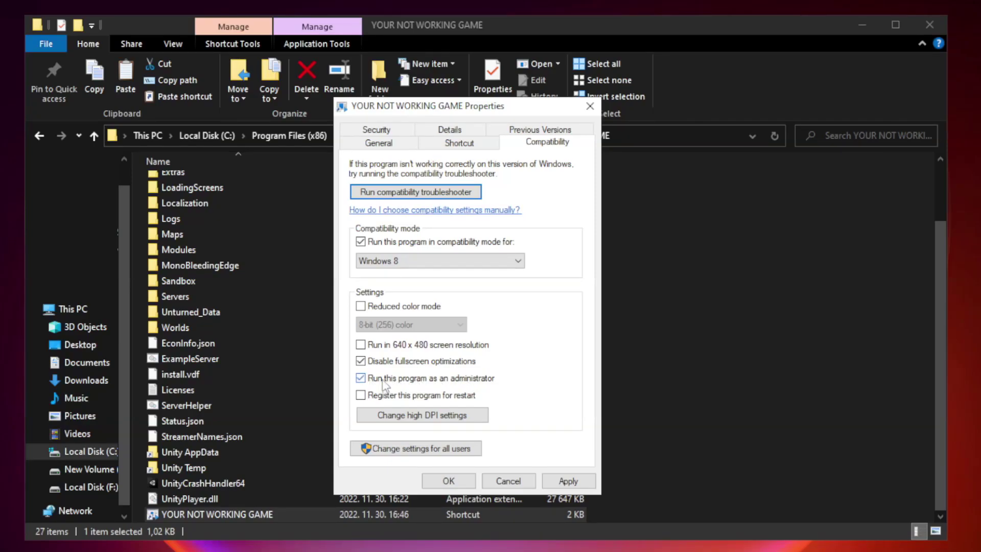
left_click(567, 482)
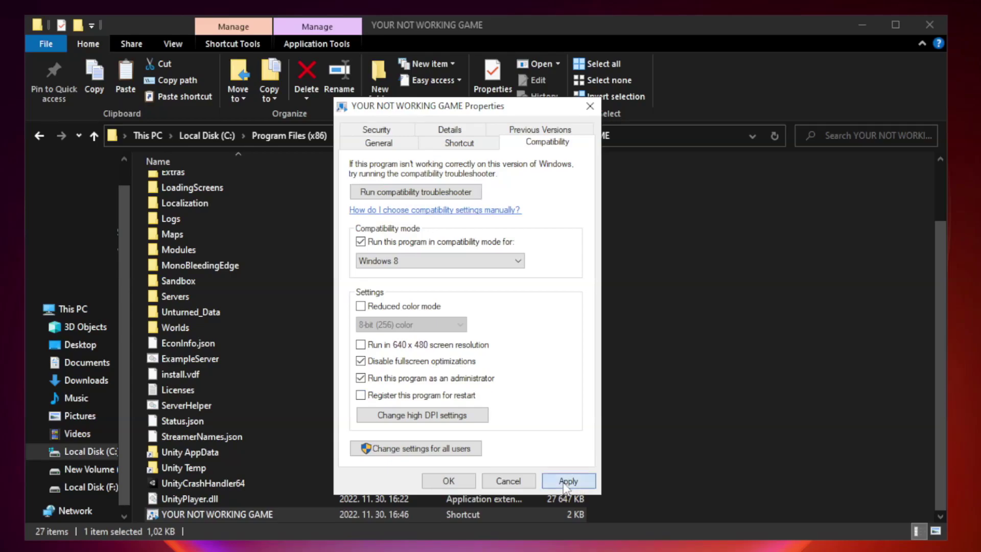
left_click(448, 482)
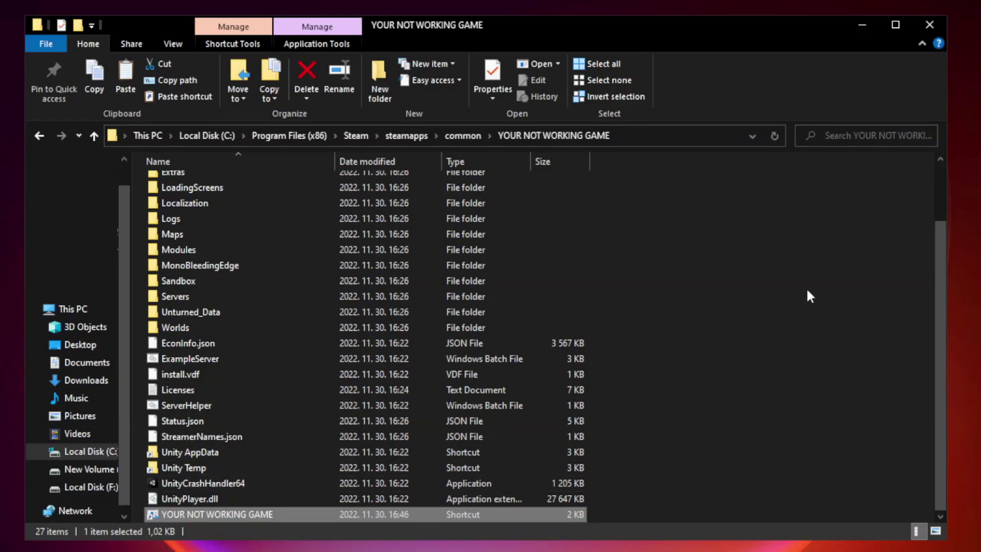
left_click(929, 26)
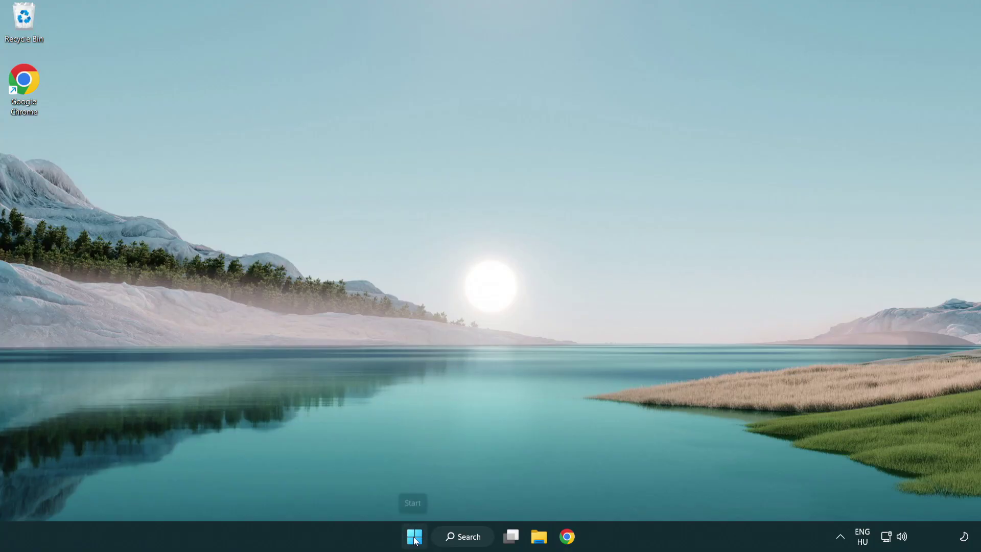
- Open Task Manager and show the list of startup apps
right_click(415, 540)
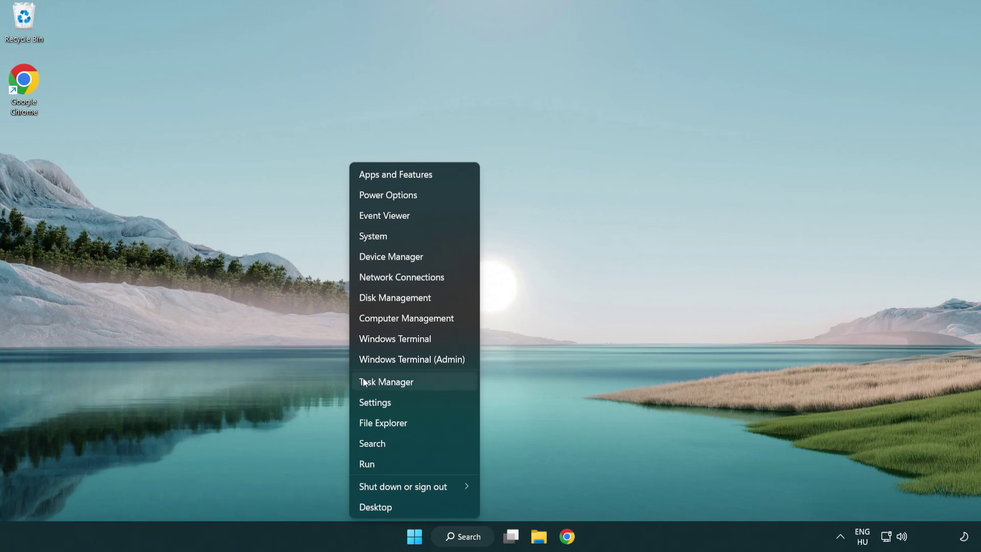
left_click(434, 387)
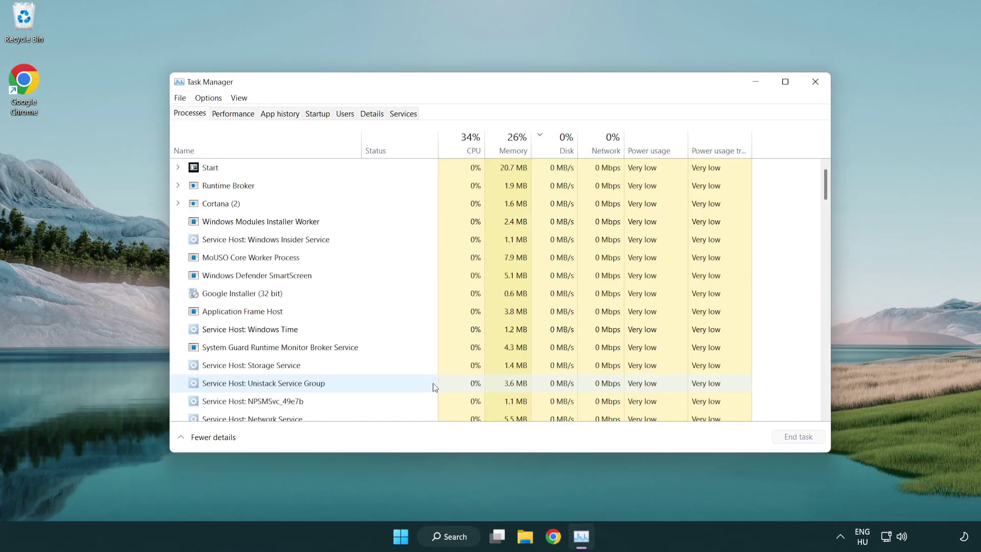
left_click(319, 115)
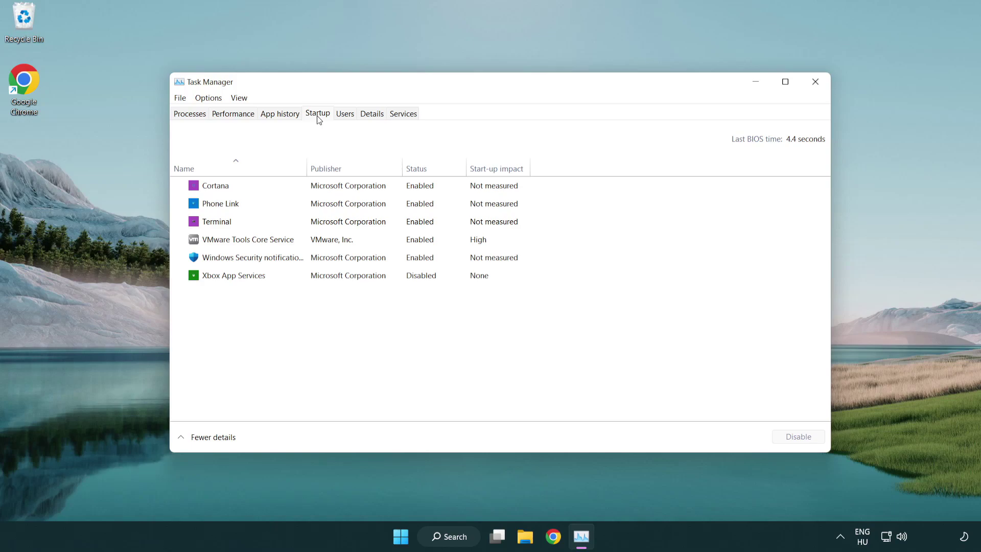
- Disable the Terminal, Phone Link, Cortana and Windows Security notification startup apps, and close Task Manager
left_click(323, 224)
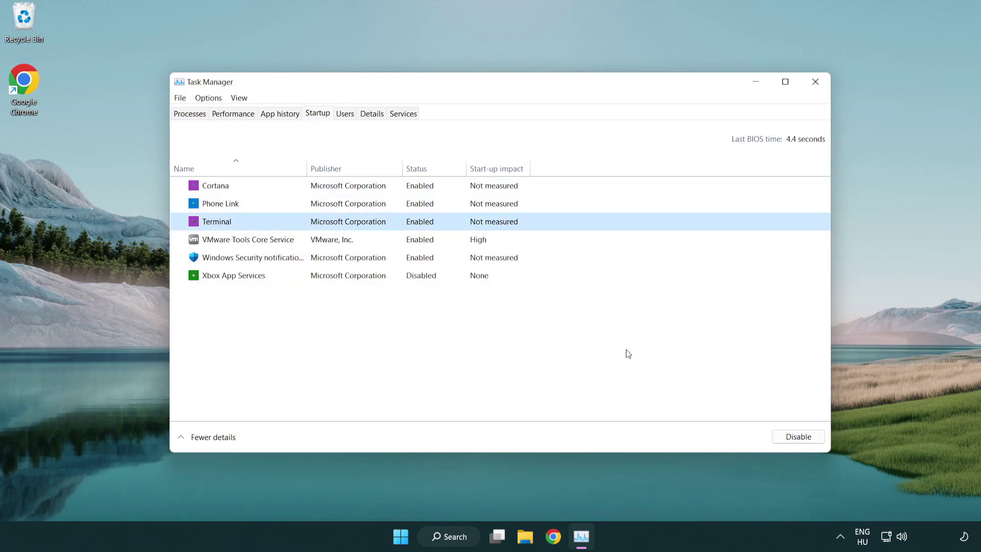
left_click(777, 435)
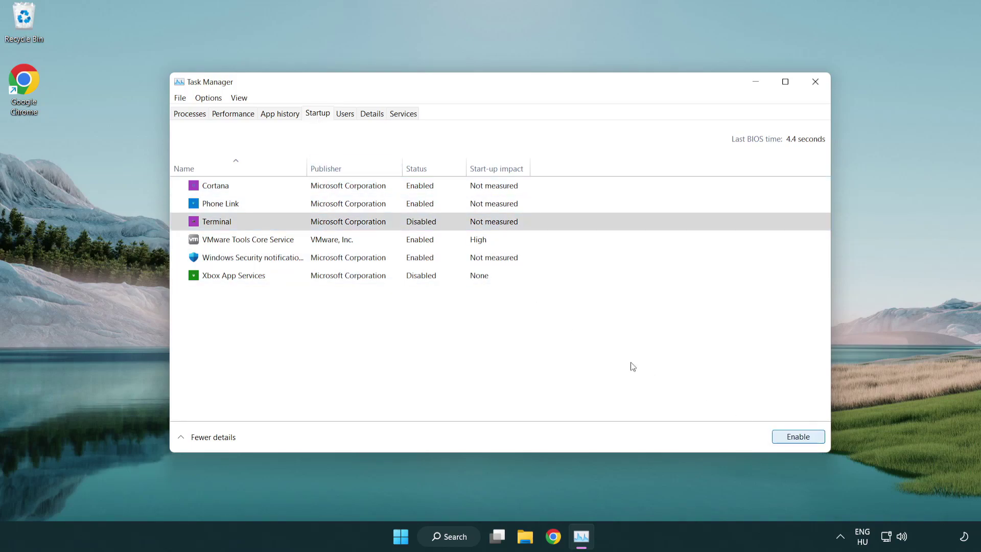
left_click(407, 205)
left_click(798, 437)
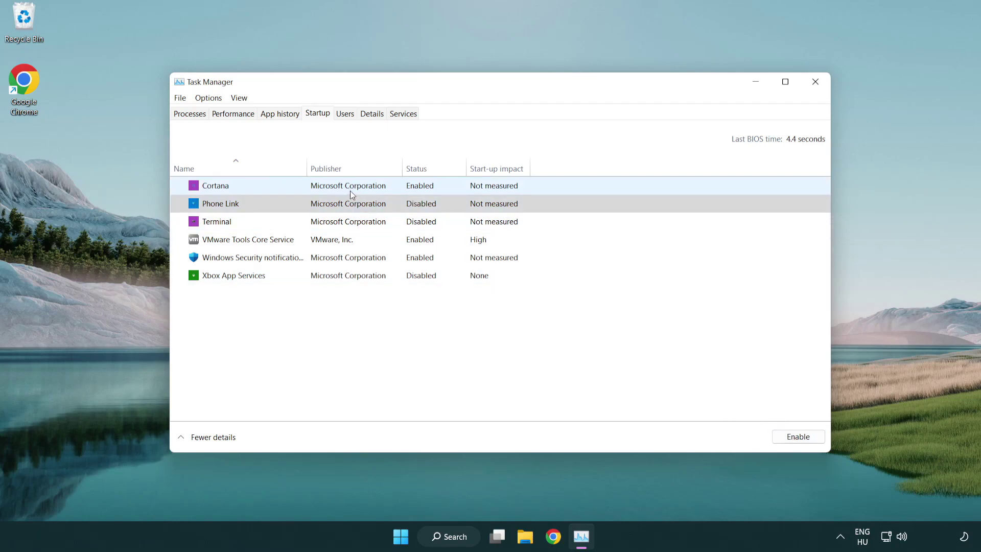
left_click(350, 191)
left_click(788, 435)
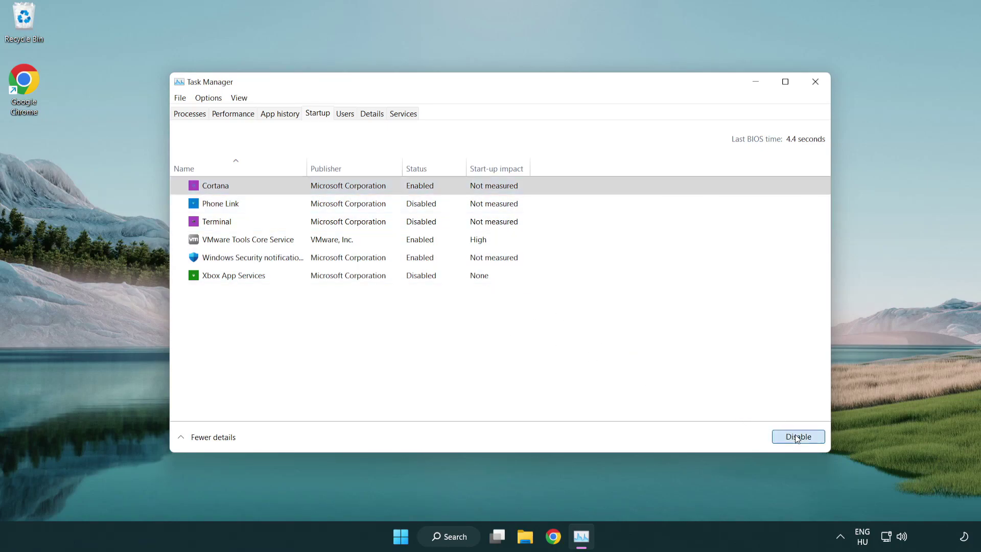
left_click(466, 264)
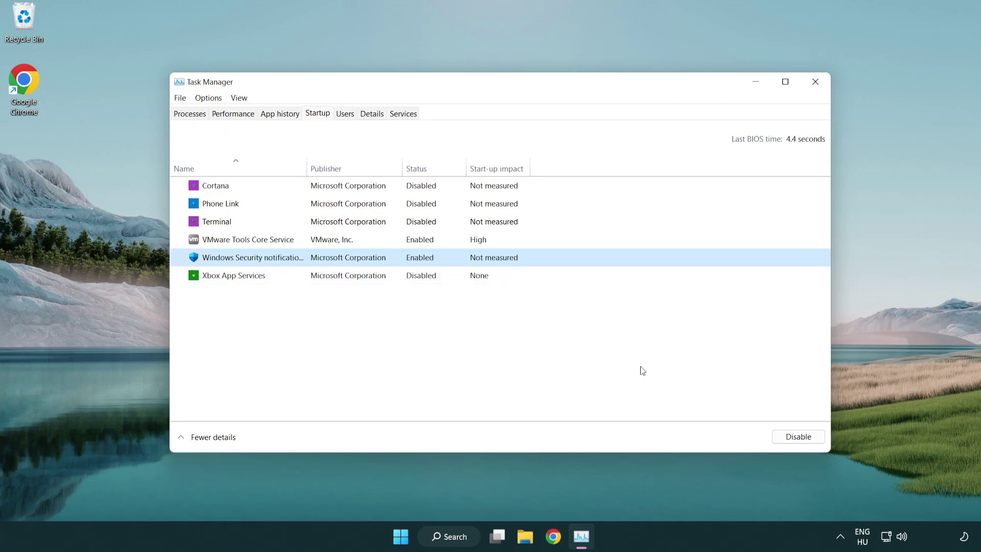
left_click(792, 437)
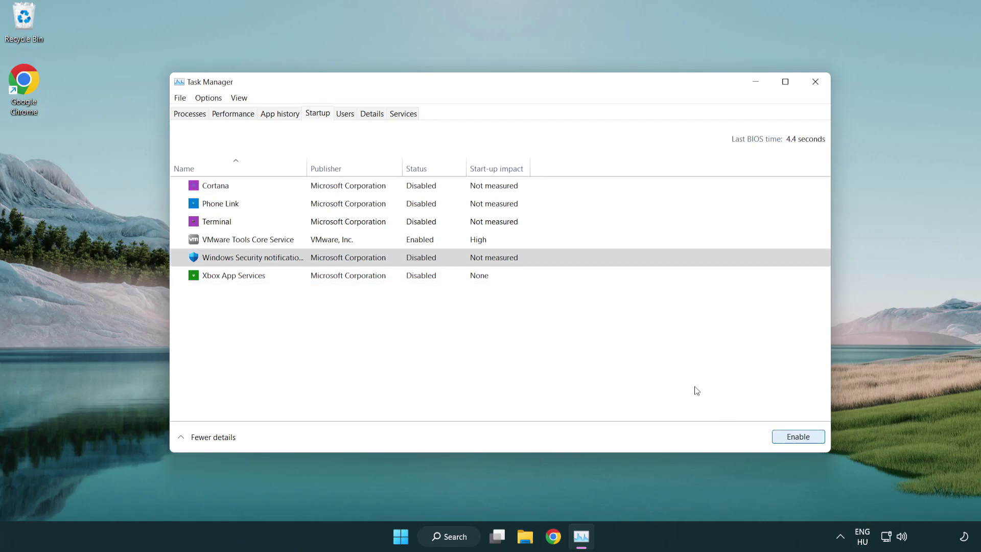
left_click(816, 86)
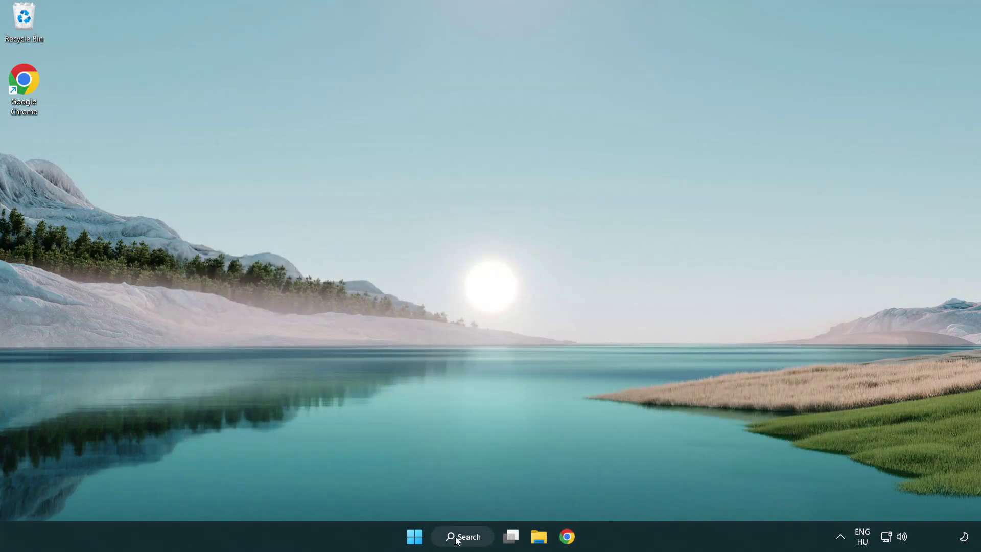
- Search Windows for "security" and open the Windows Security app
left_click(467, 540)
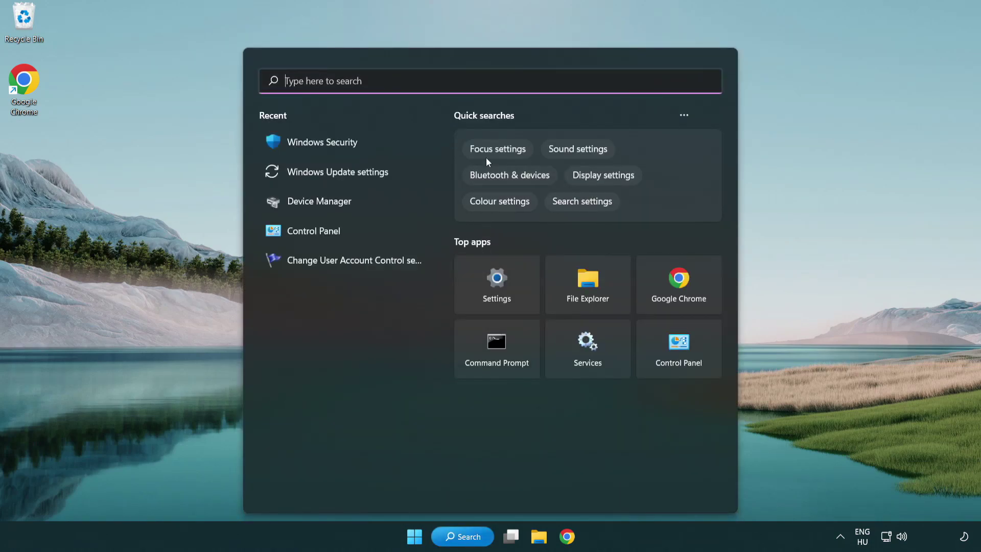
type("sec")
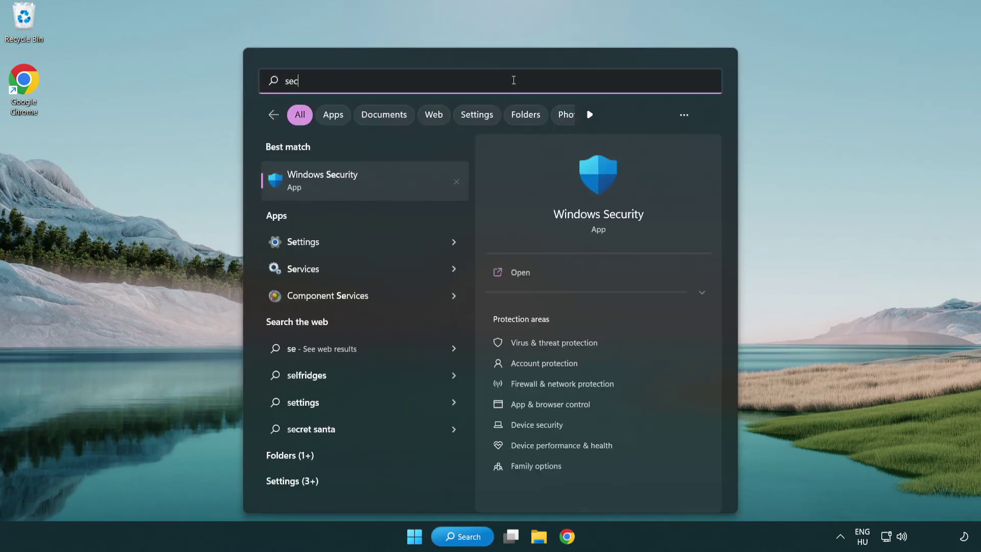
type("uri")
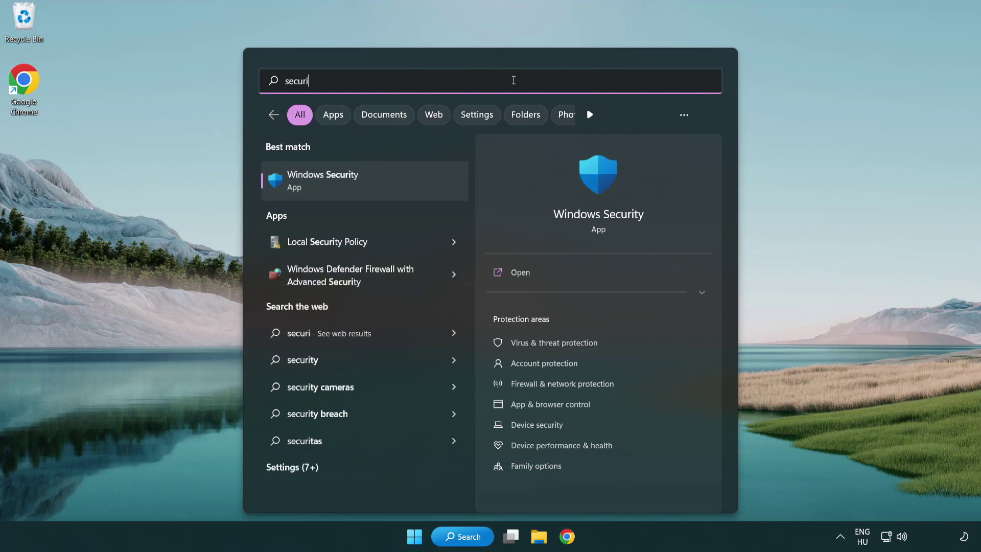
type("ty")
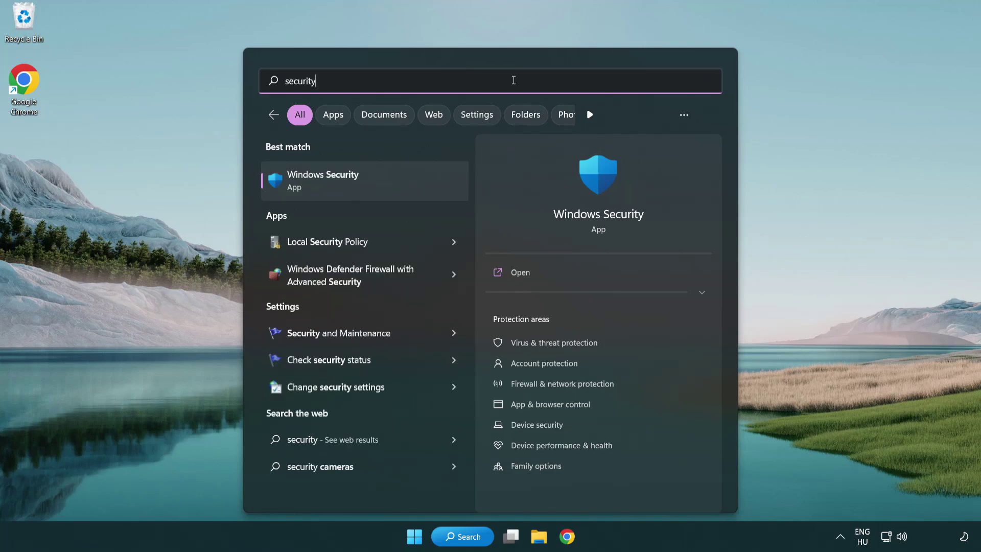
left_click(400, 186)
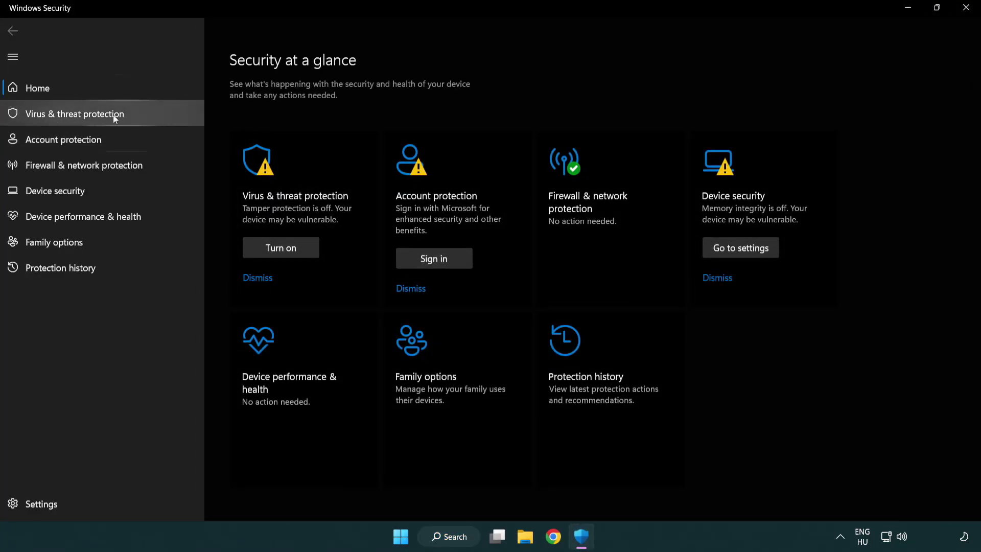
- Open the Microsoft Defender Antivirus exclusions page from the virus and threat protection settings
left_click(148, 117)
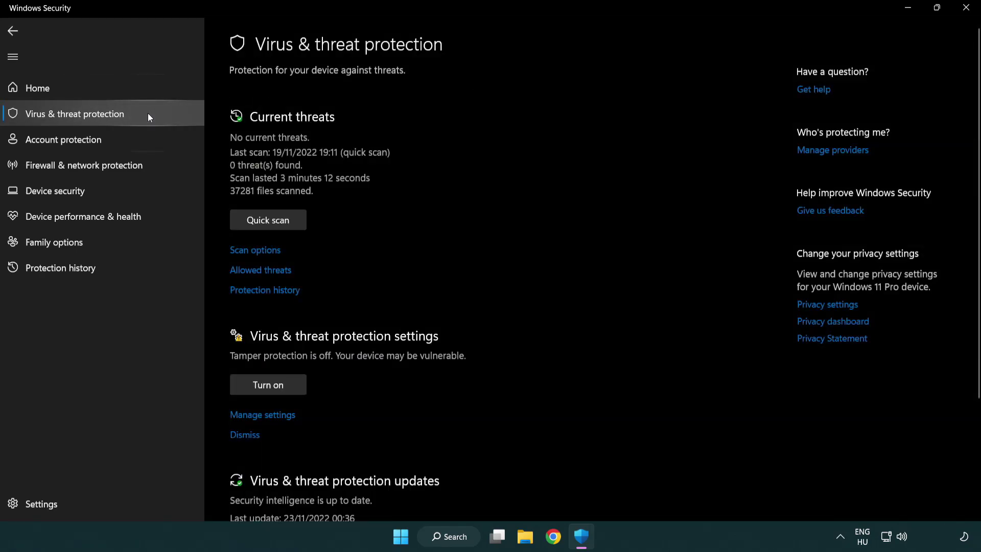
scroll(283, 209, "down", 3)
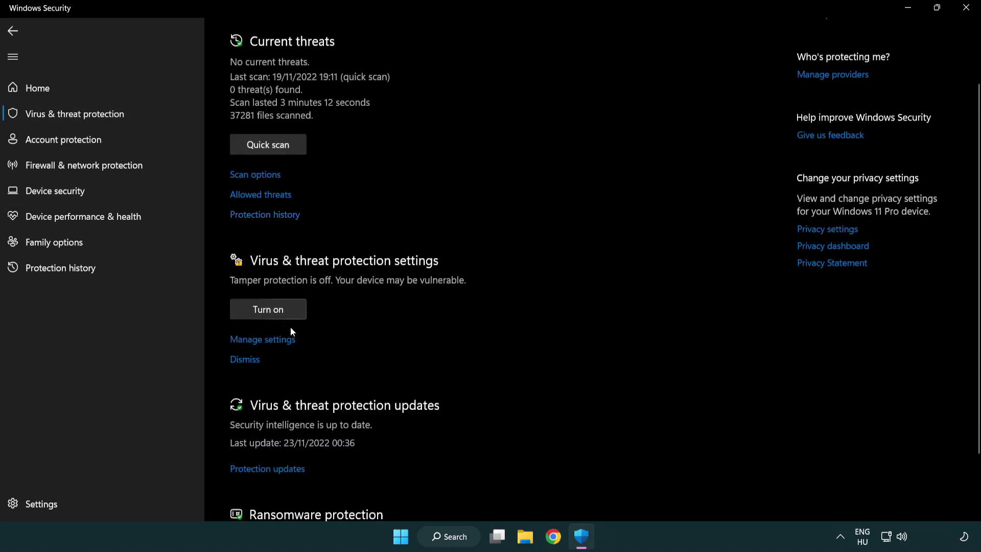
left_click(261, 340)
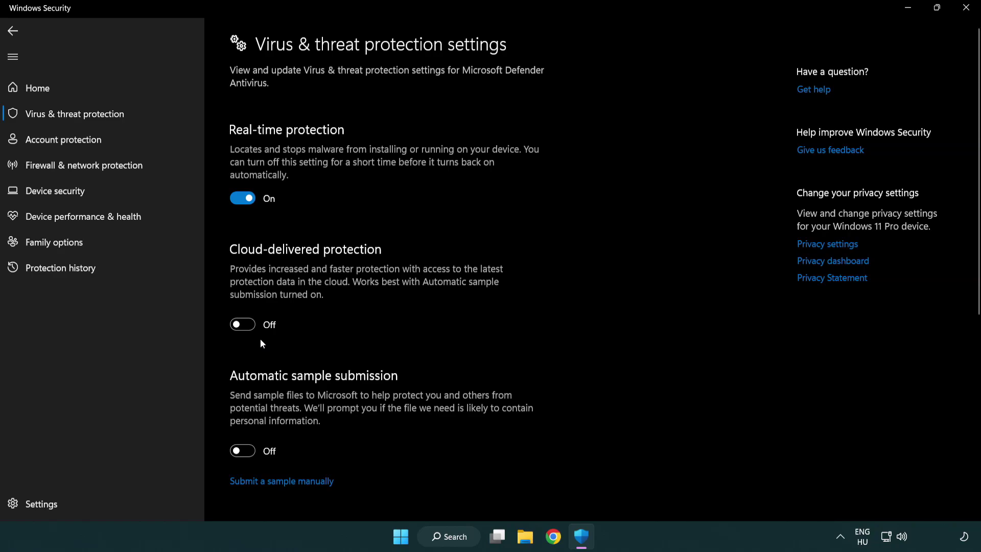
scroll(261, 340, "down", 7)
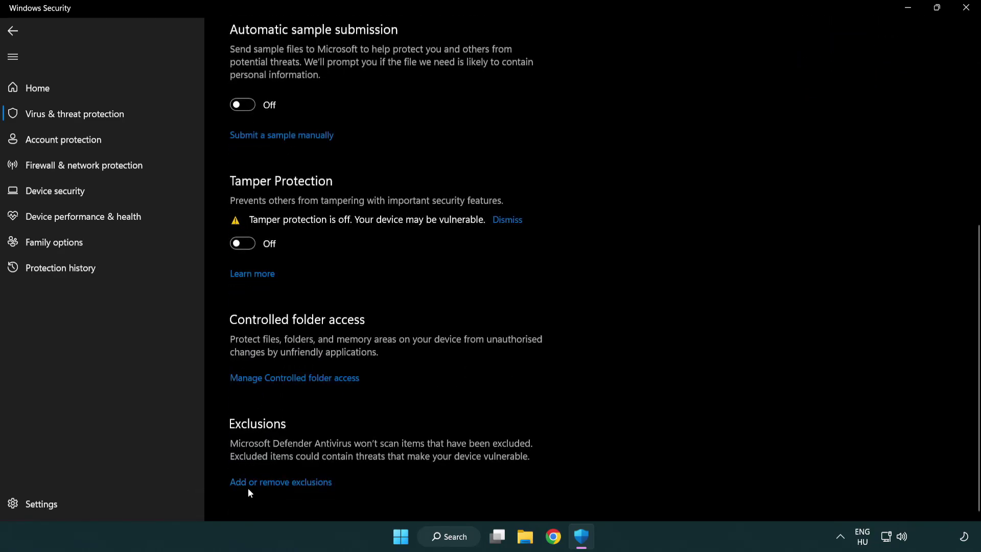
left_click(283, 483)
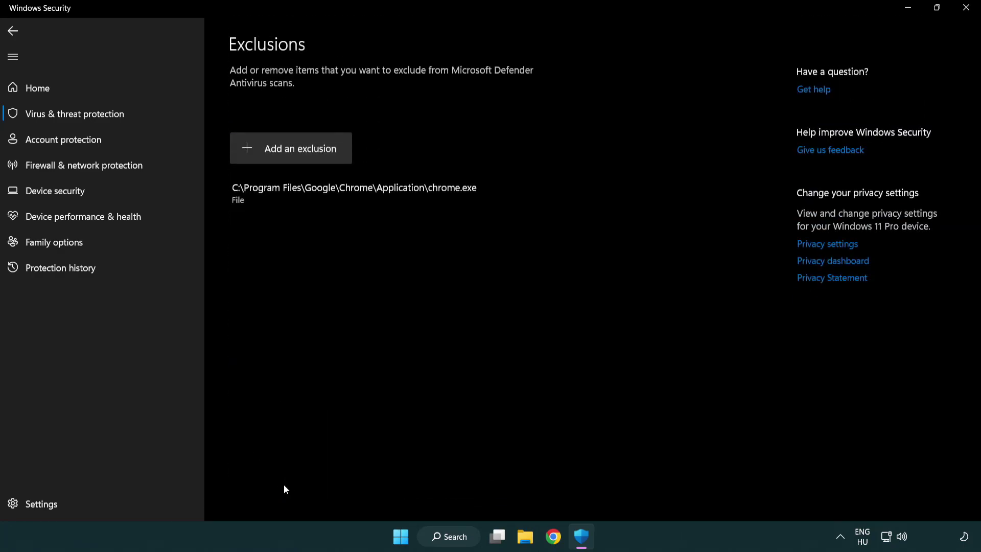
- Add the NOT WORKING APP shortcut from C:\Program Files (x86)\NOT WORKING APP as a file exclusion, and close Windows Security
left_click(294, 150)
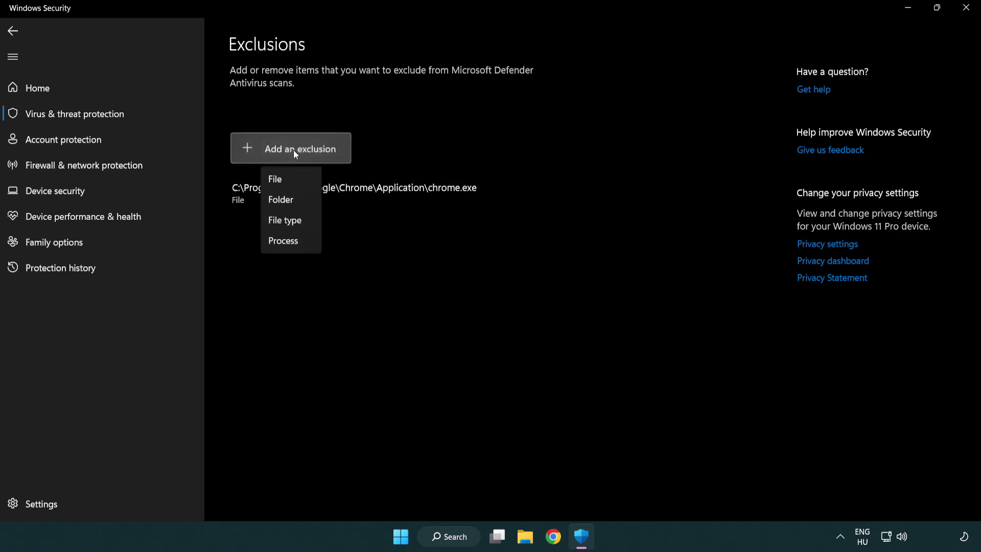
left_click(295, 180)
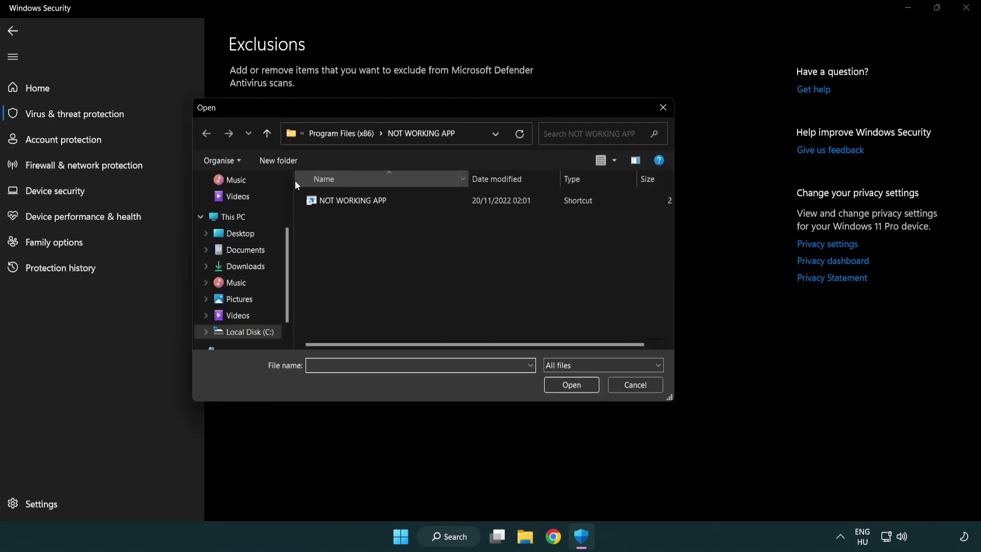
left_click(331, 137)
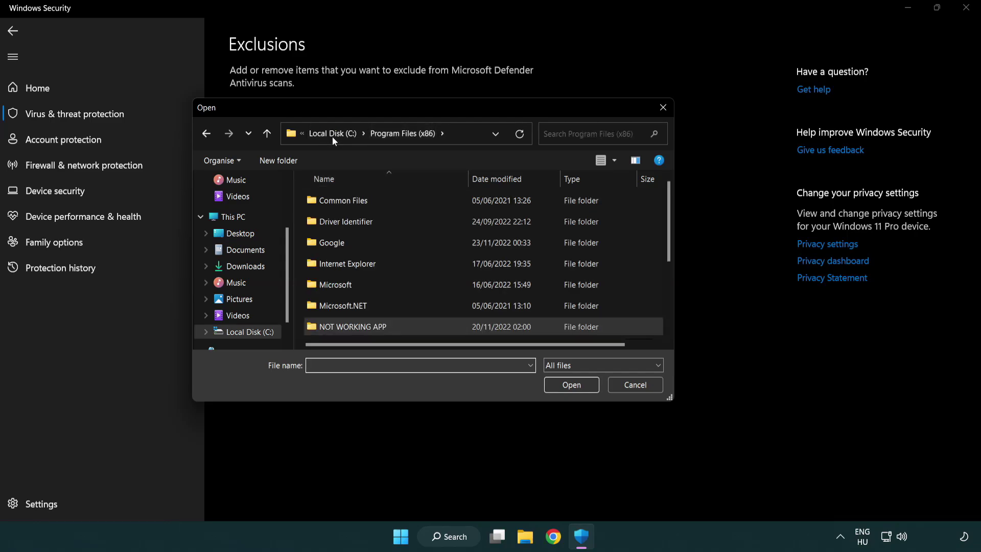
left_click(332, 134)
left_click(332, 136)
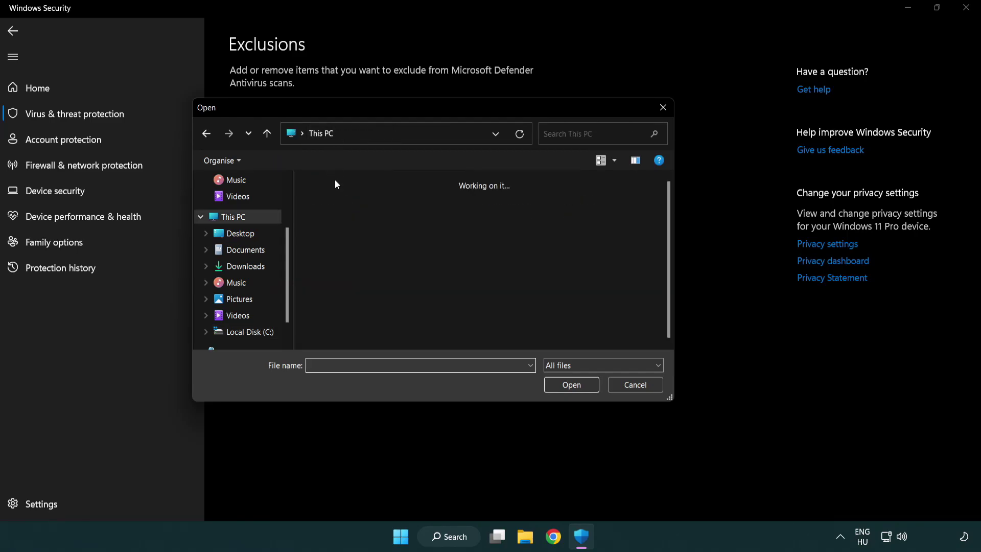
double_click(357, 339)
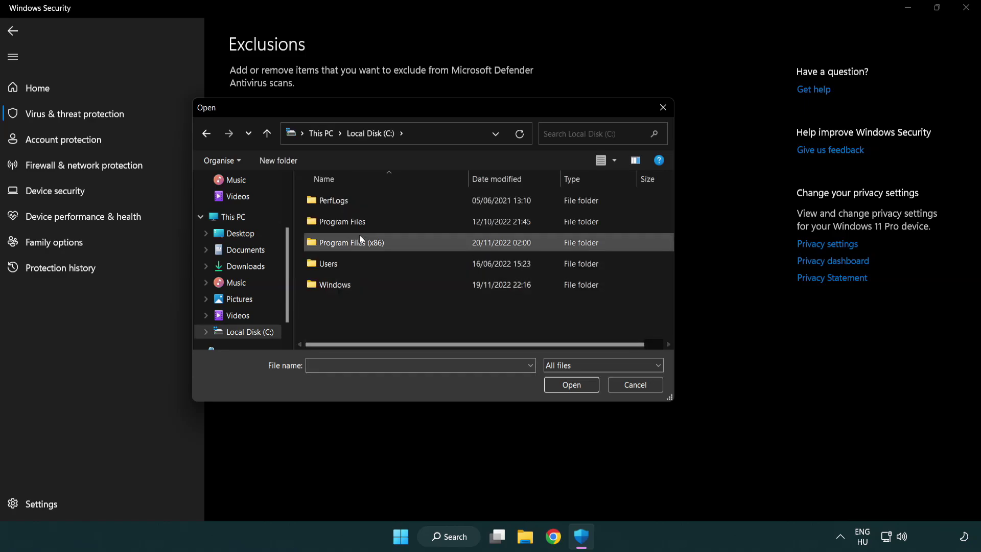
double_click(357, 241)
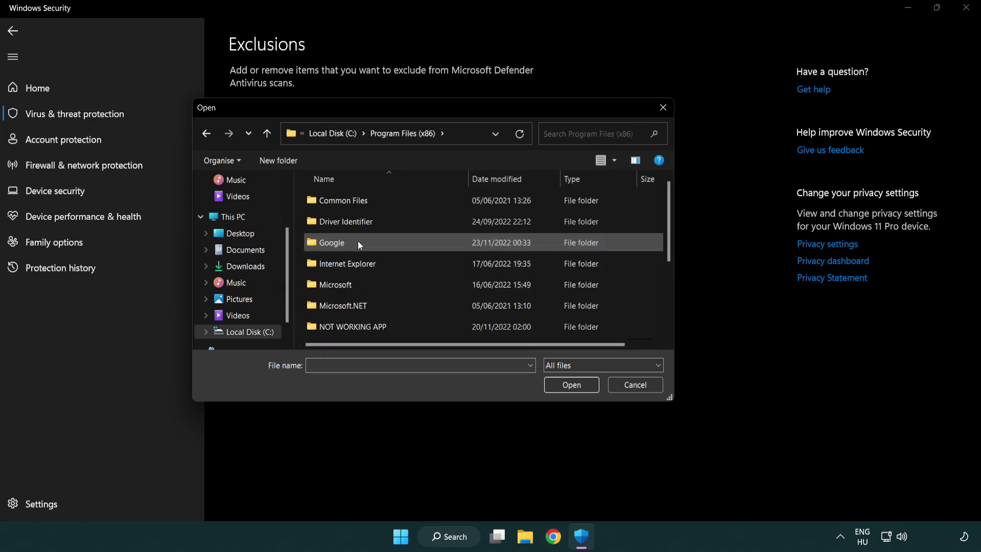
double_click(366, 328)
left_click(347, 199)
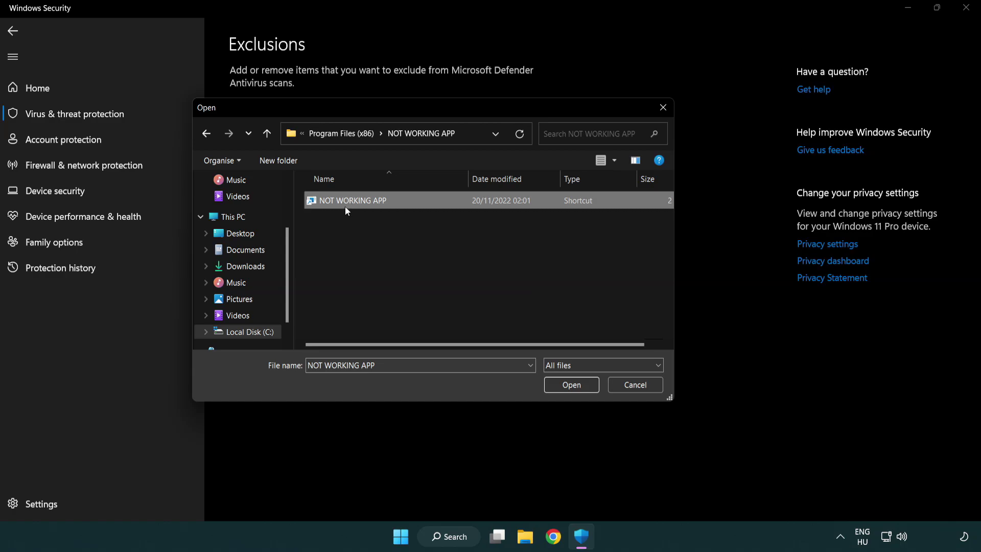
left_click(570, 385)
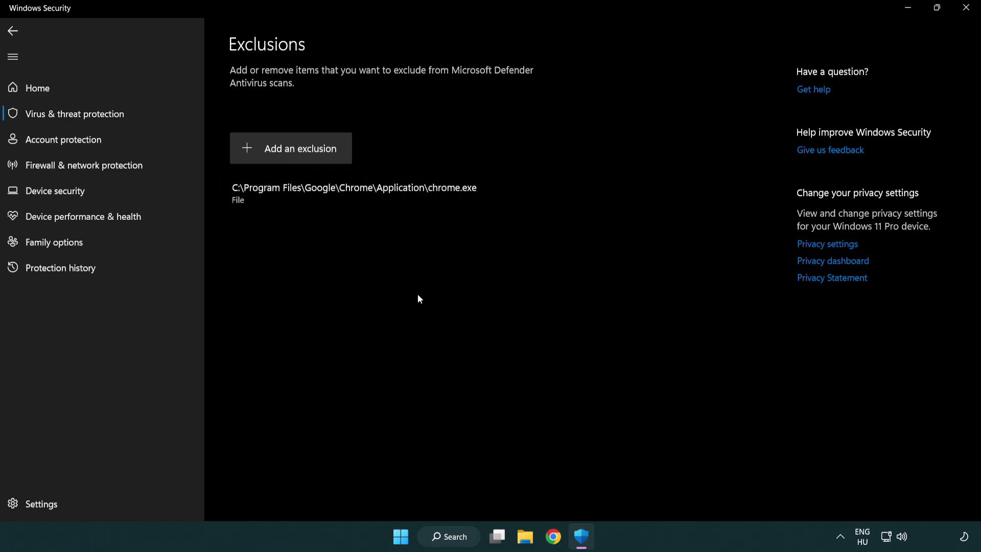
left_click(968, 16)
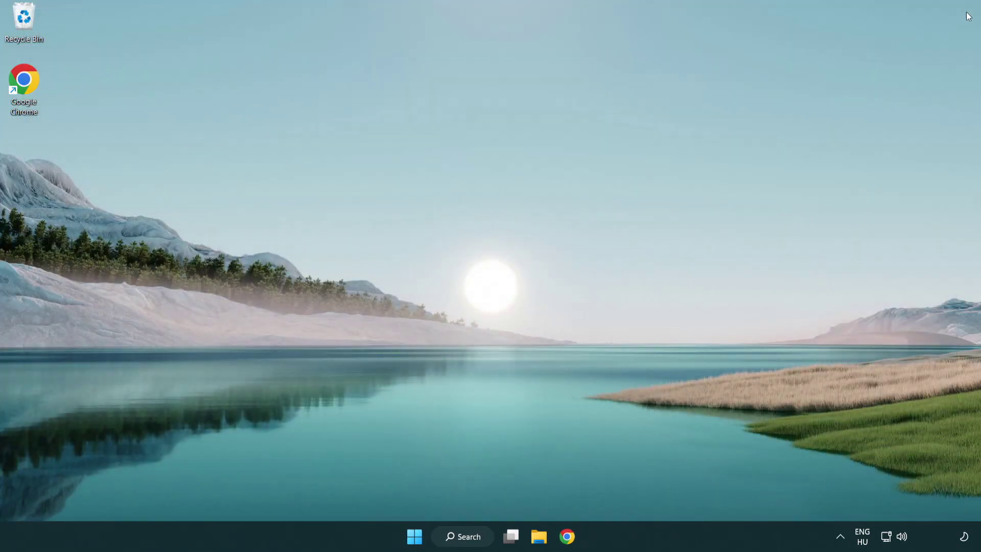
- Bring up the computer's sleep, shut down and restart options
left_click(414, 536)
left_click(653, 491)
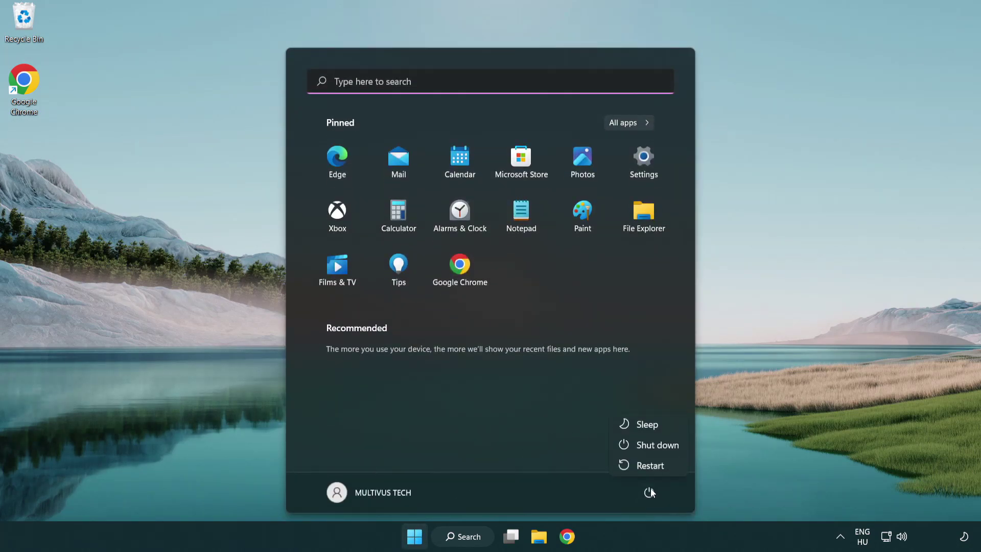